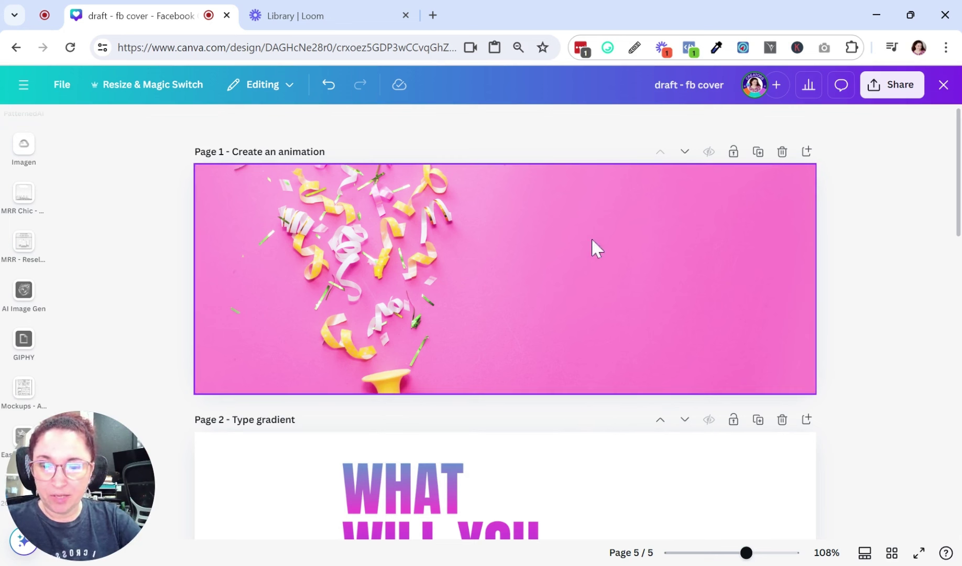
left_click(514, 276)
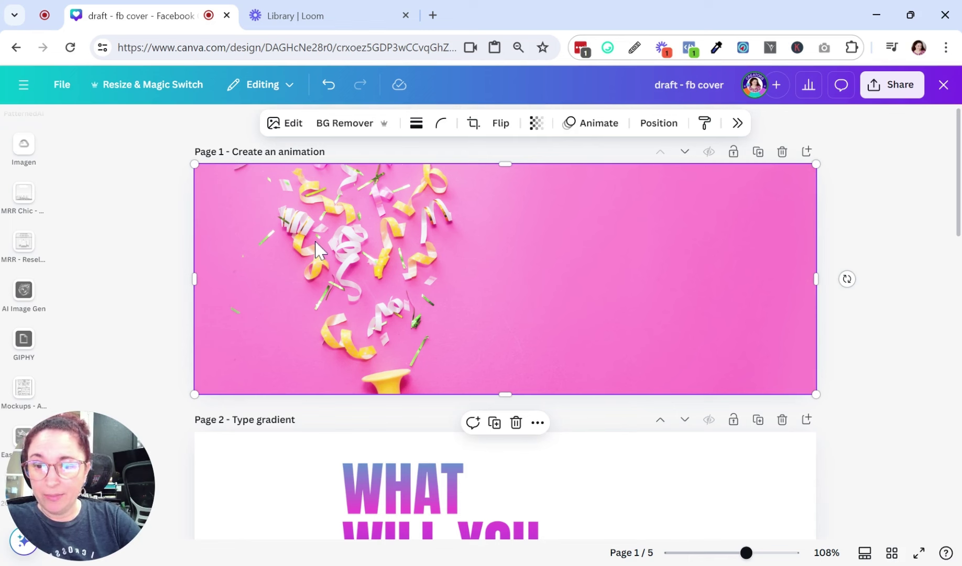
left_click(45, 387)
scroll(51, 327, "up", 10)
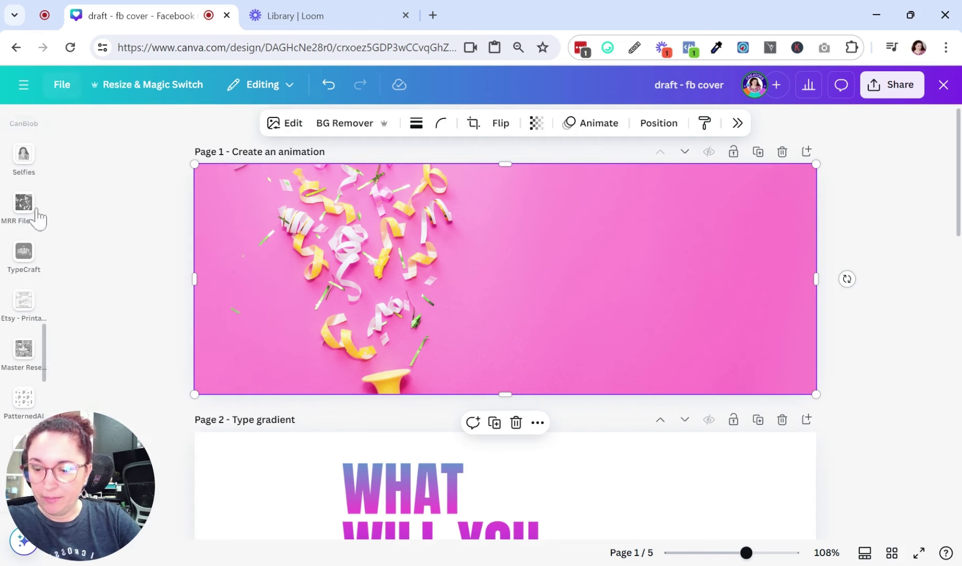
left_click_drag(63, 530, 134, 523)
left_click(23, 540)
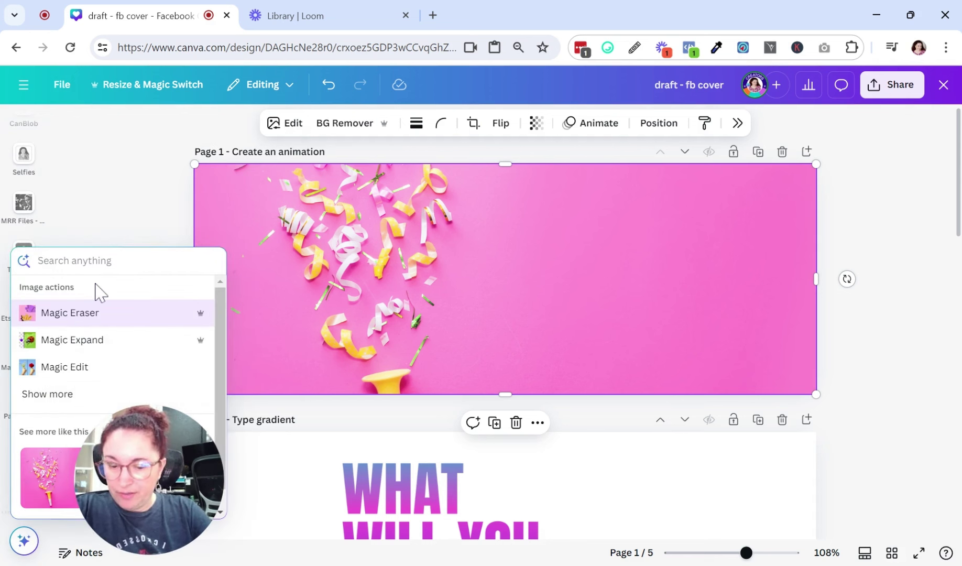
type("ele")
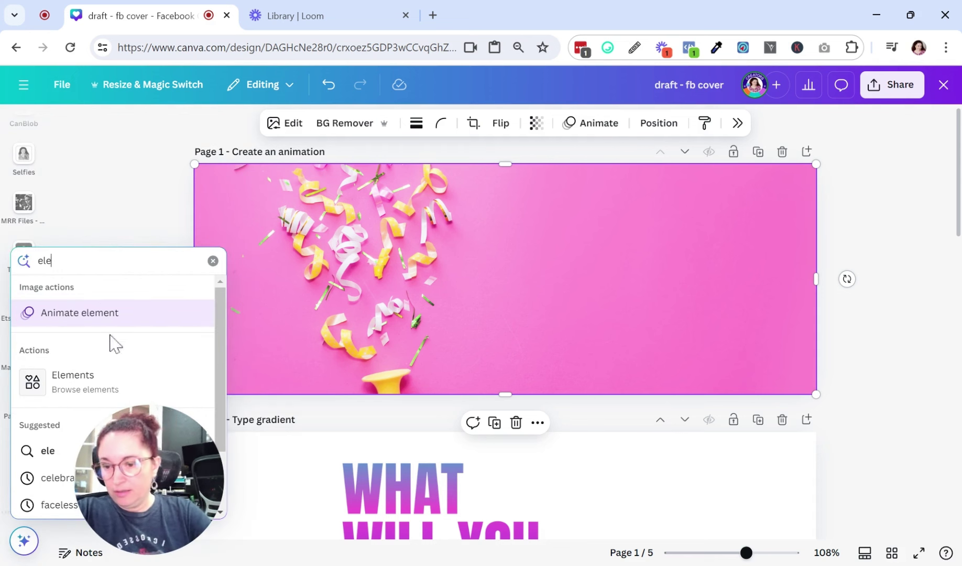
key("Escape")
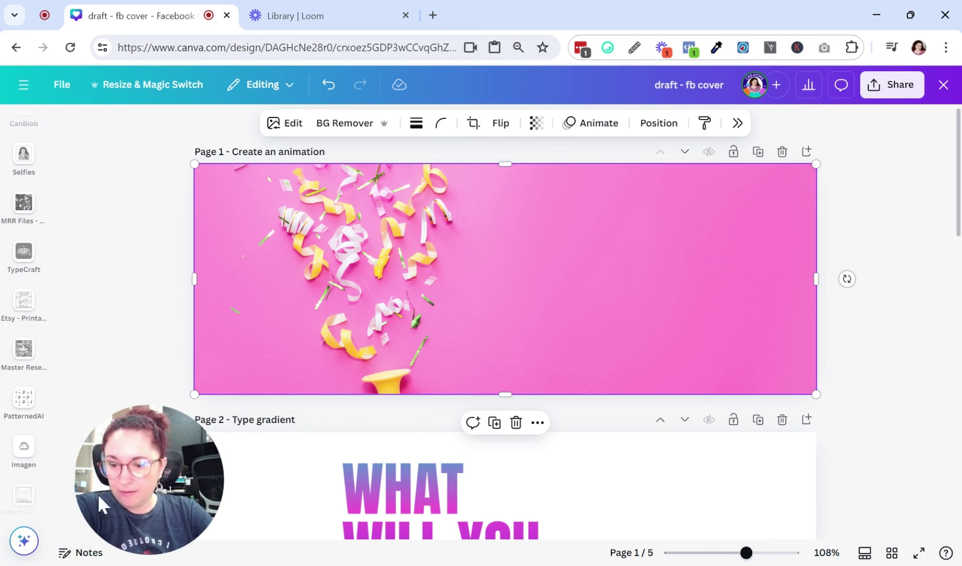
Find the elements library and add the recently used party-face emoji with the teal striped hat to page 1.
left_click(25, 542)
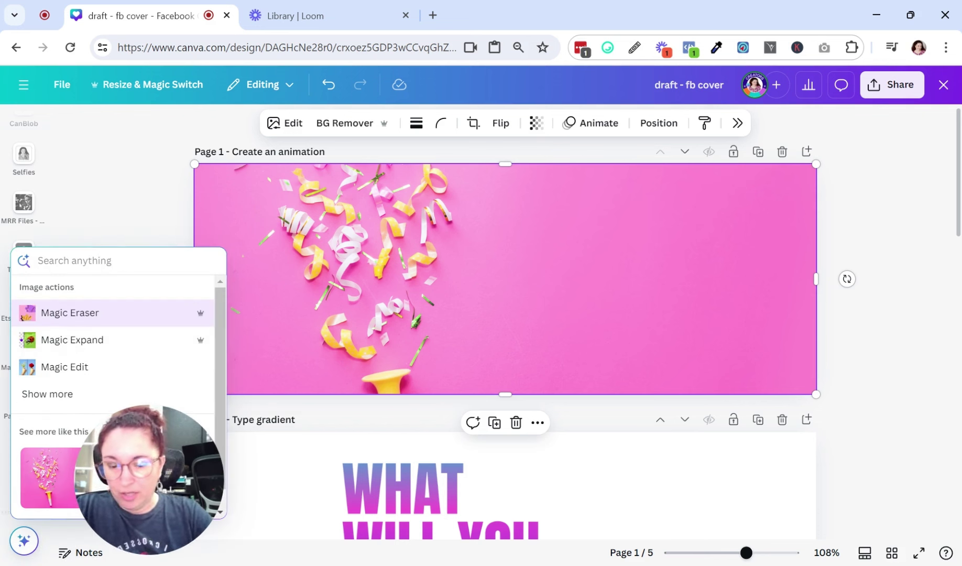
type("elements")
key("Return")
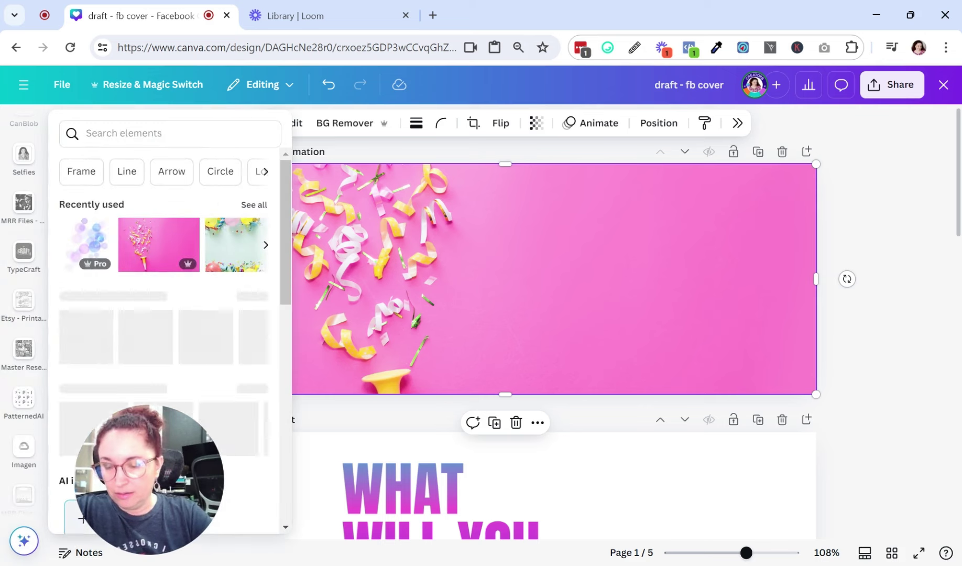
left_click(255, 207)
scroll(83, 303, "down", 3)
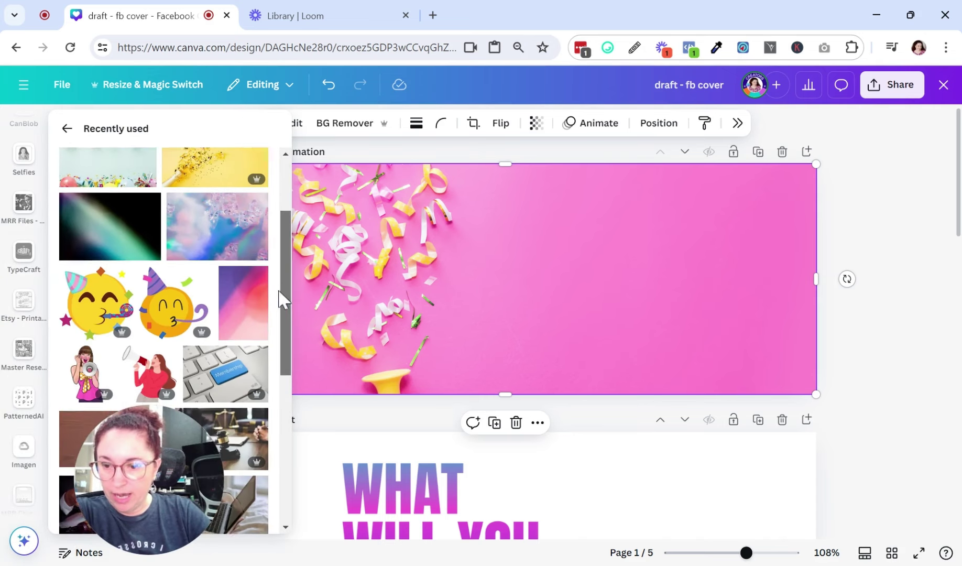
left_click(83, 303)
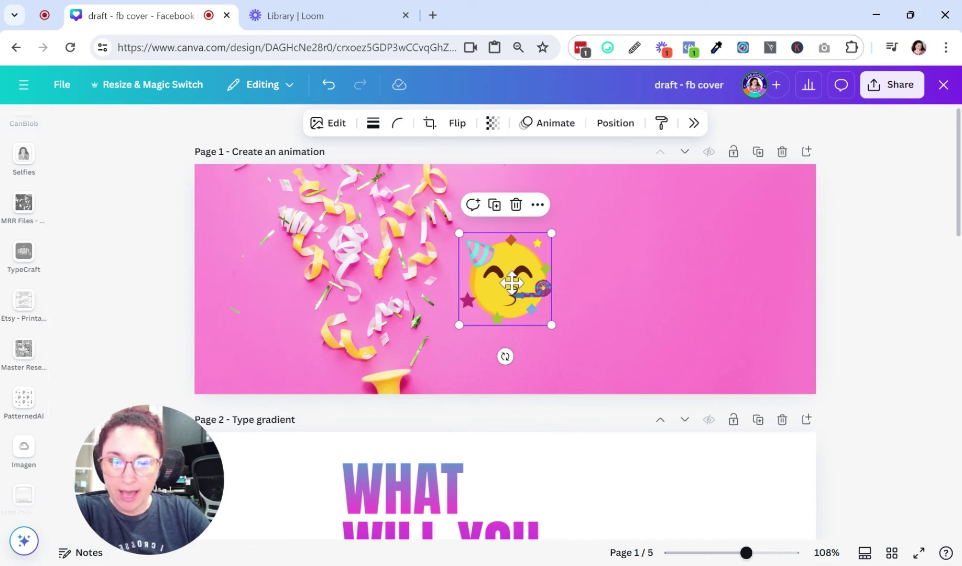
Enlarge the party emoji slightly and place it at page 1's left edge so it partly overhangs the page.
left_click_drag(469, 276, 479, 286)
left_click_drag(476, 334, 446, 357)
left_click_drag(520, 321, 516, 311)
left_click(641, 297)
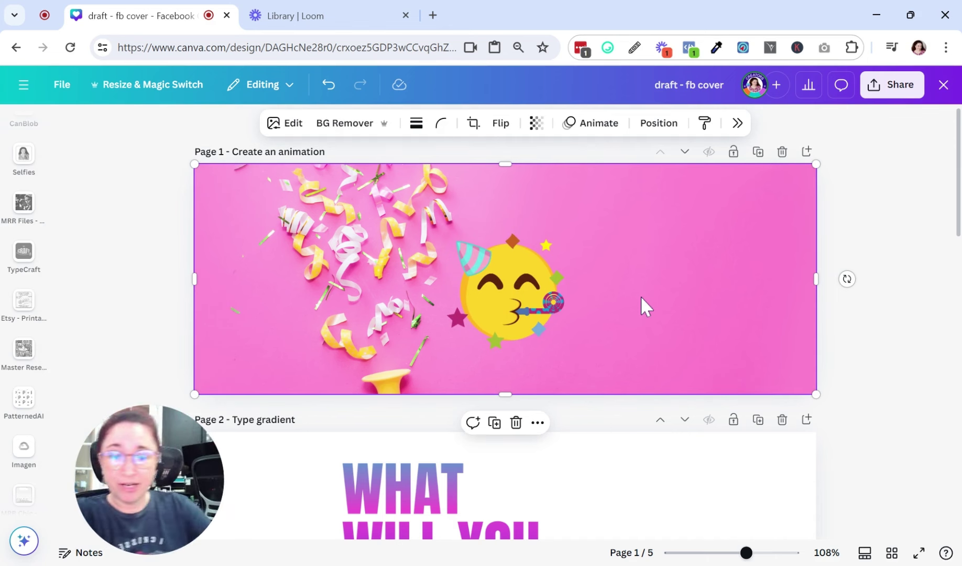
left_click_drag(516, 311, 224, 297)
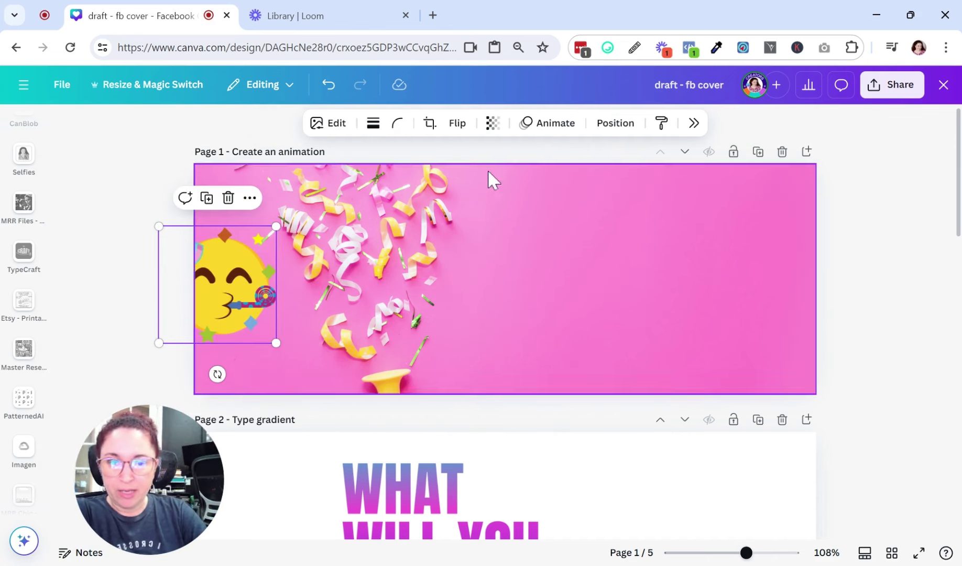
Create a custom animation for the emoji along a wavy path across page 1 and past its right edge.
left_click(538, 126)
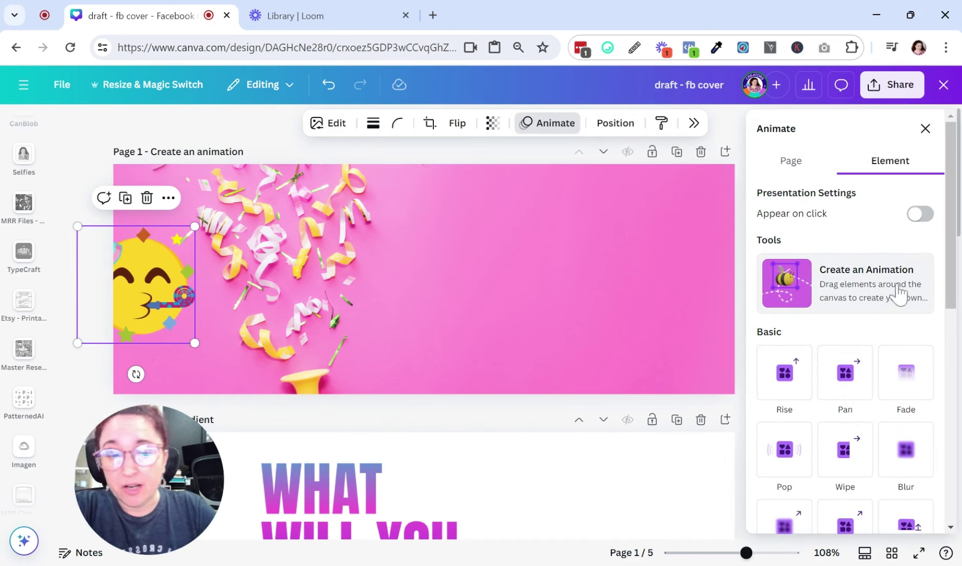
left_click(839, 286)
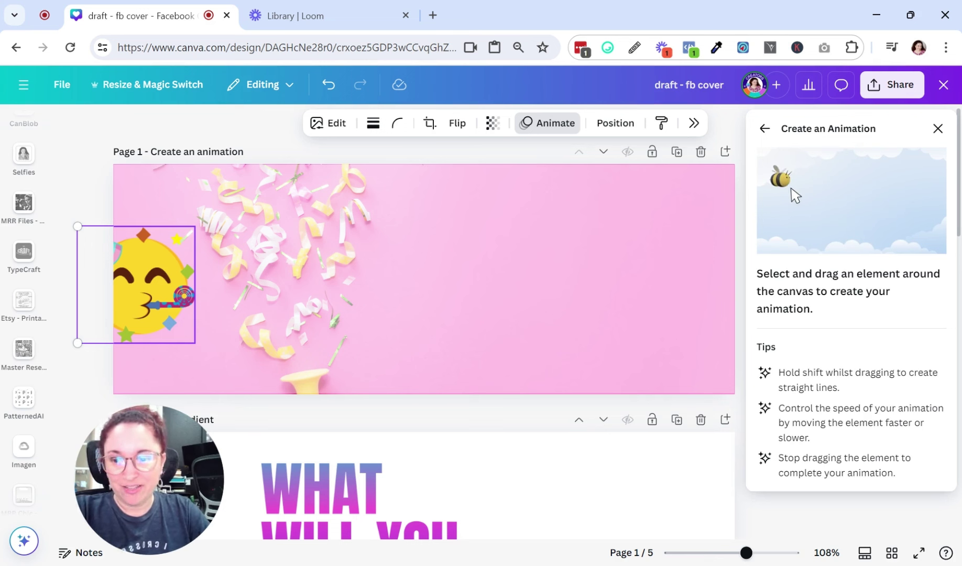
mouse_move(141, 288)
left_mouse_down()
mouse_move(224, 272)
mouse_move(294, 297)
mouse_move(321, 271)
mouse_move(355, 268)
mouse_move(404, 296)
mouse_move(427, 296)
mouse_move(458, 272)
mouse_move(506, 267)
mouse_move(572, 298)
mouse_move(641, 262)
mouse_move(703, 295)
mouse_move(794, 268)
left_mouse_up()
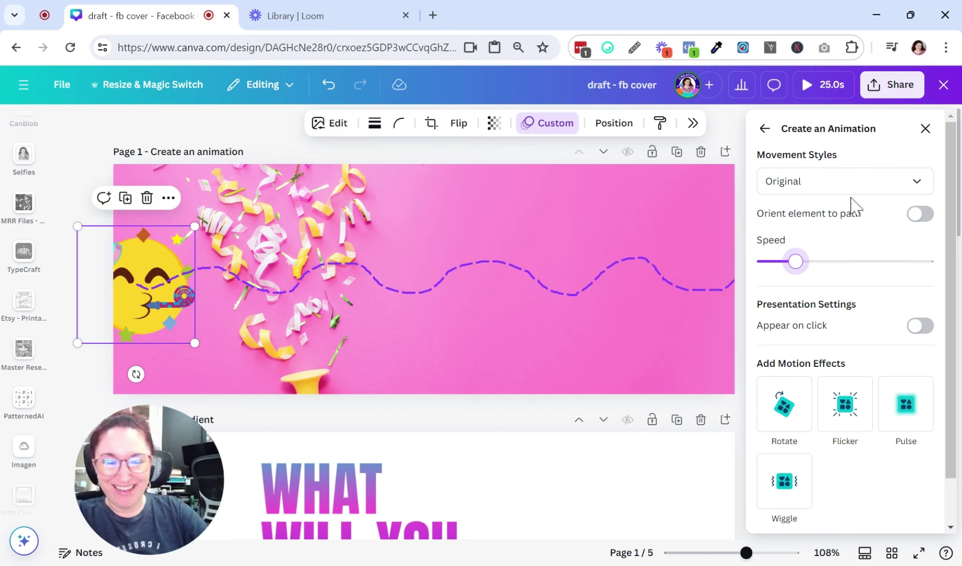
key("Escape")
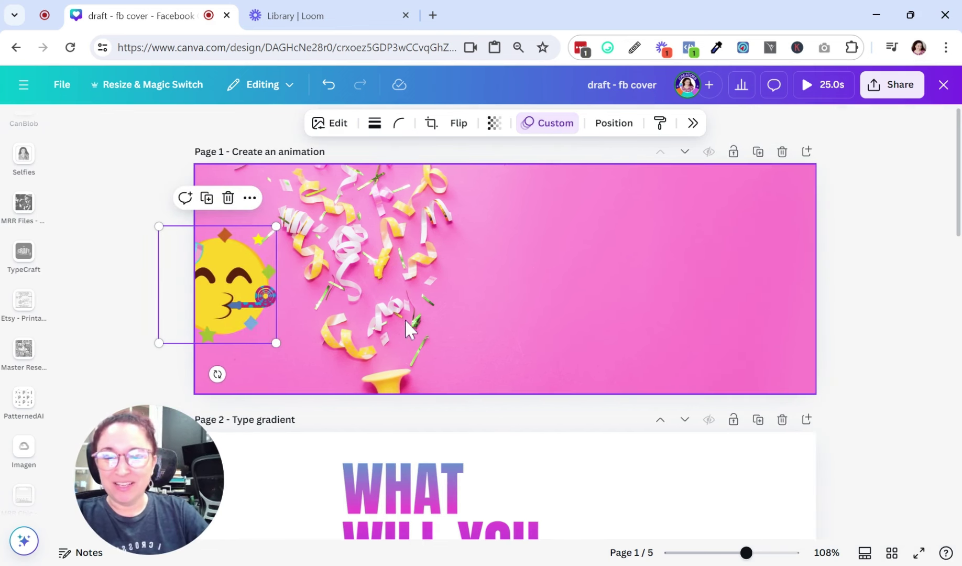
Preview the emoji's animation on page 1, and review its motion path and speed settings.
left_click(476, 329)
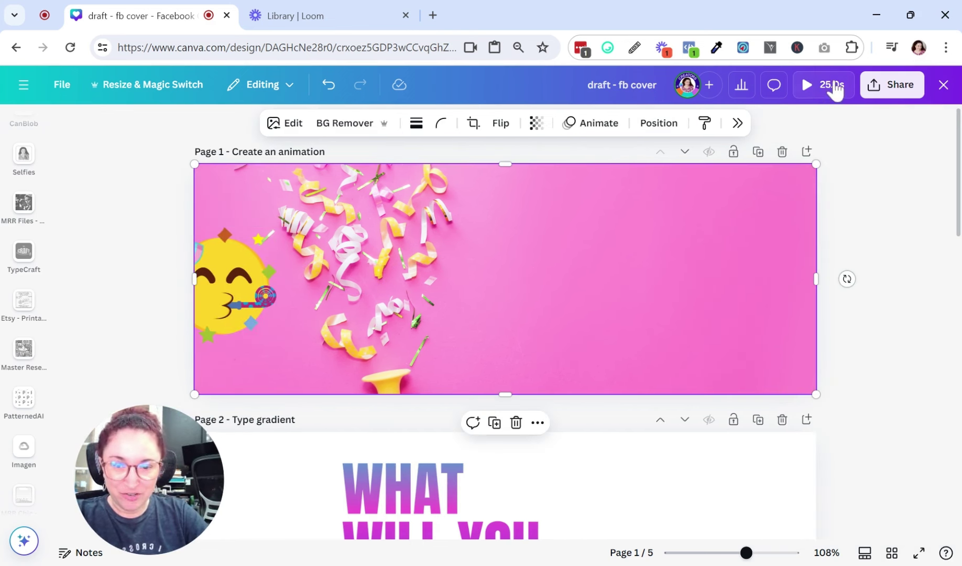
left_click(808, 86)
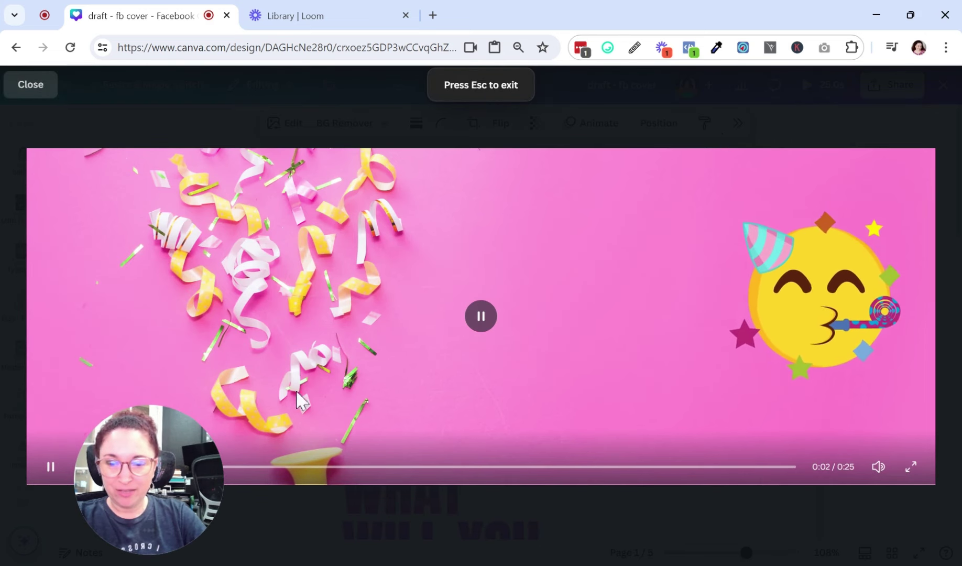
left_click(481, 321)
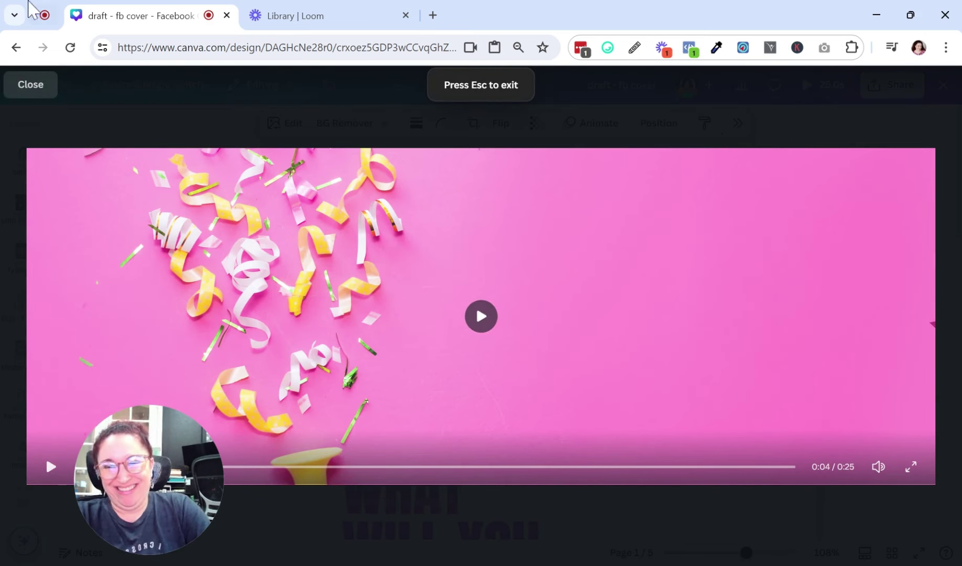
left_click(21, 93)
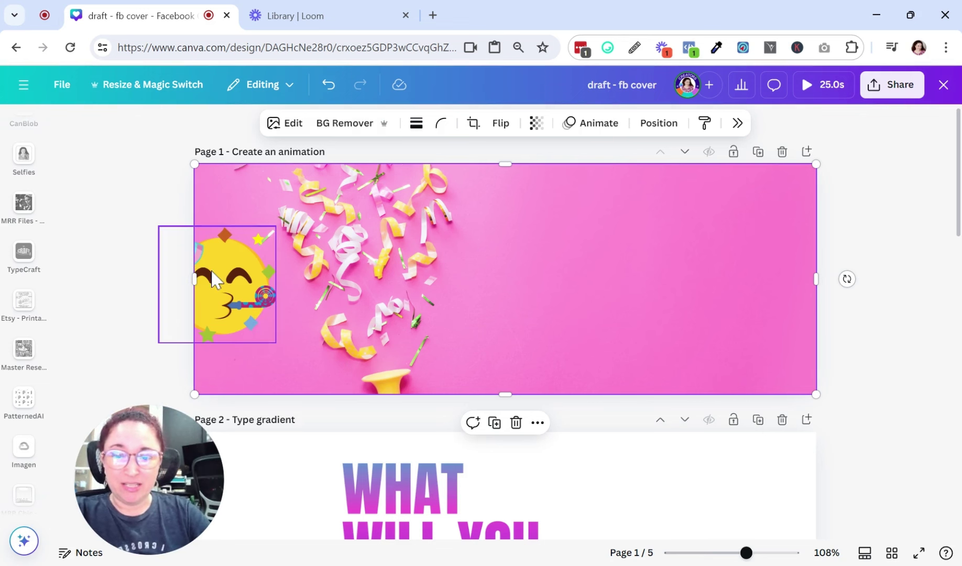
left_click(234, 291)
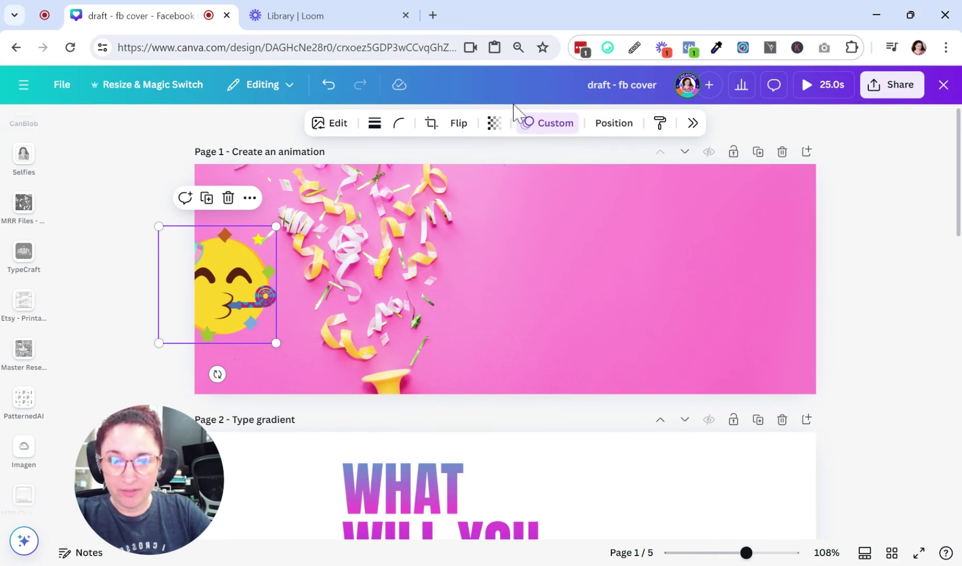
left_click(548, 126)
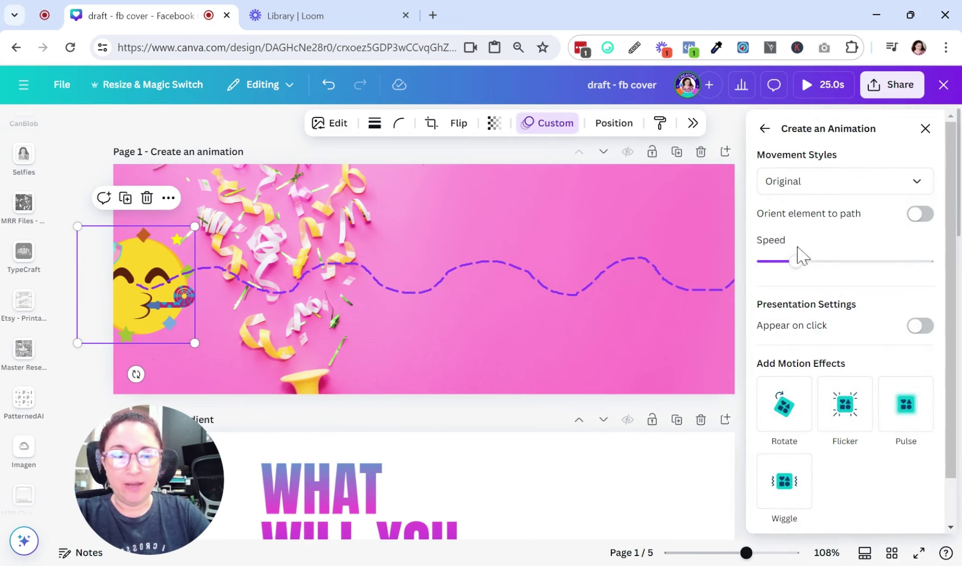
left_click(927, 129)
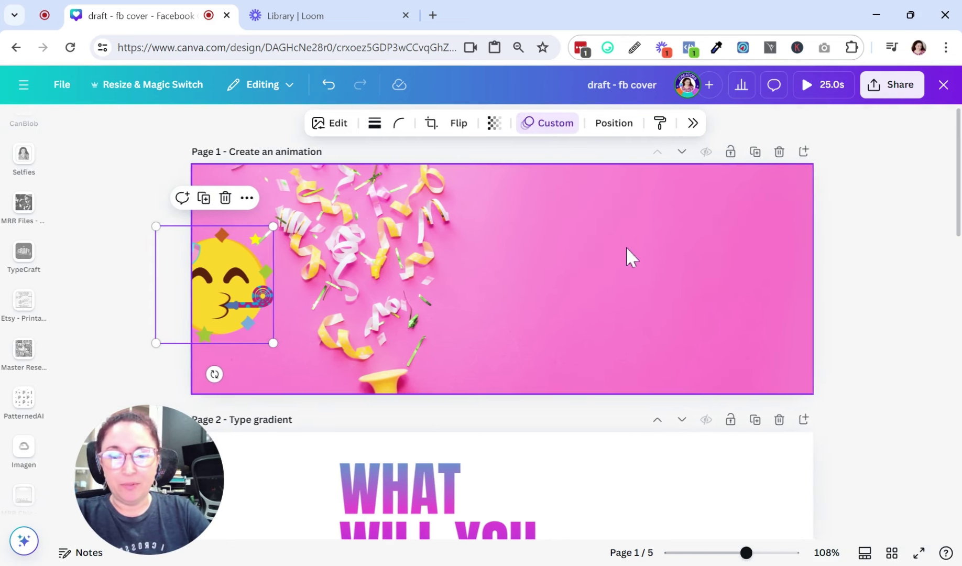
left_click(584, 271)
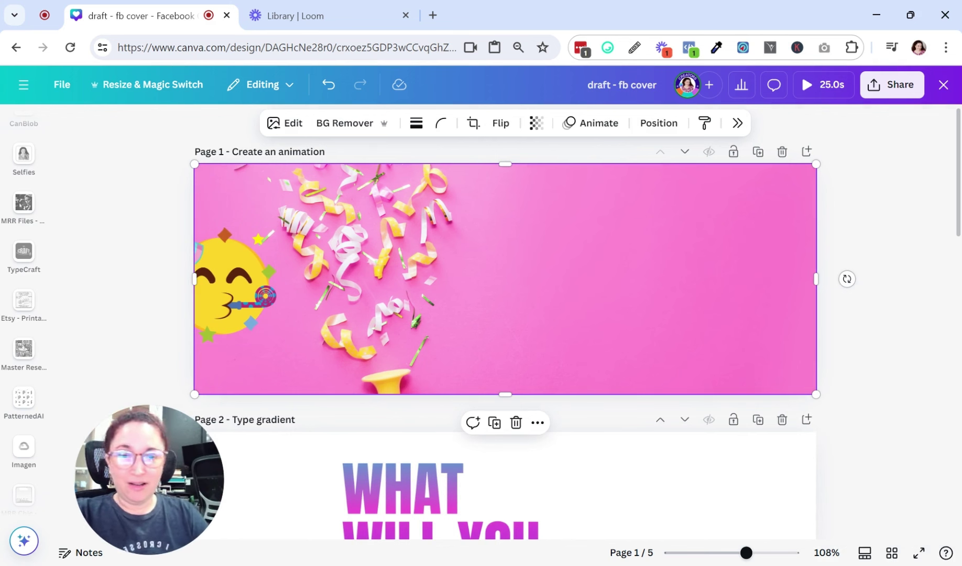
left_click(877, 186)
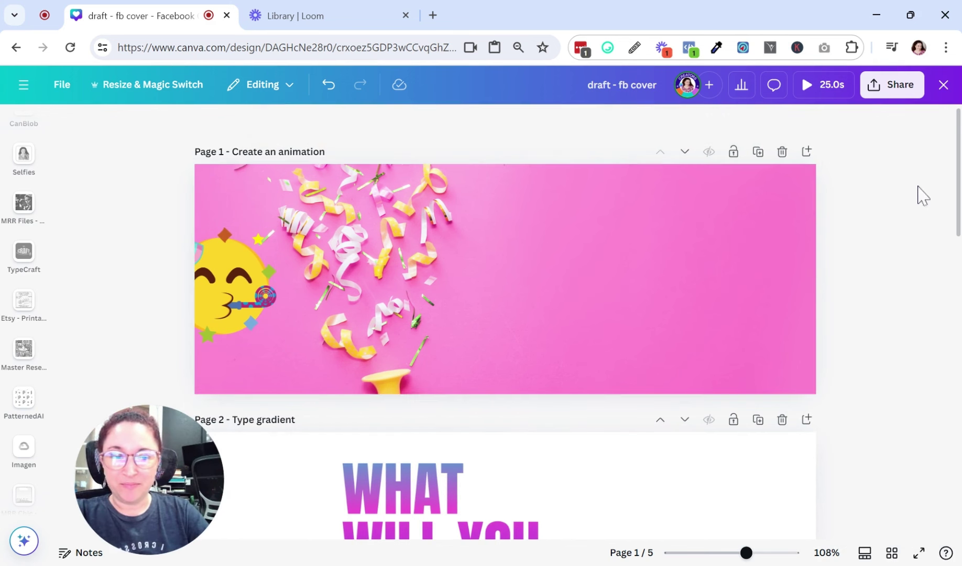
Move the gradient text "WHAT WILL YOU DESIGN TODAY?" on page 2 toward the page's left side.
left_click_drag(959, 202, 958, 258)
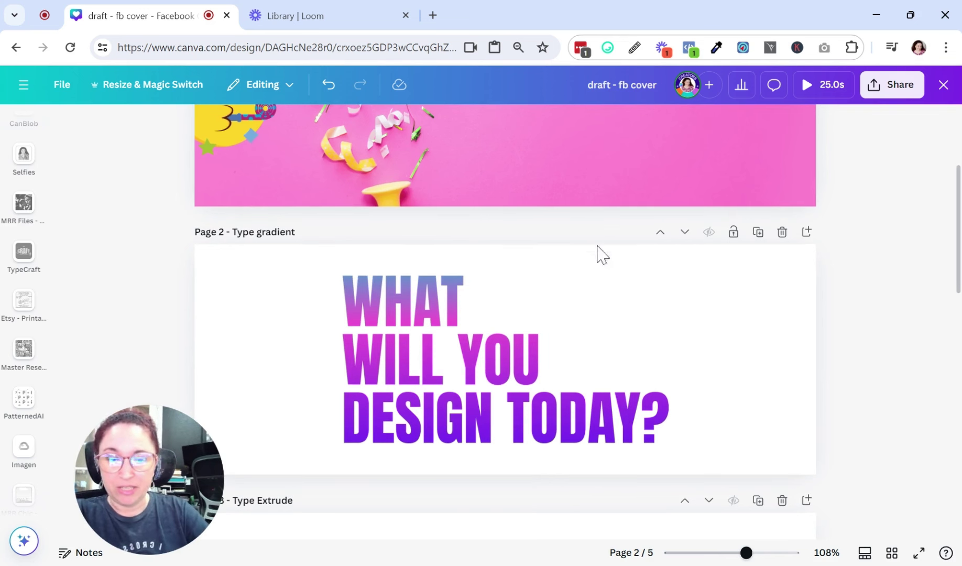
left_click(495, 352)
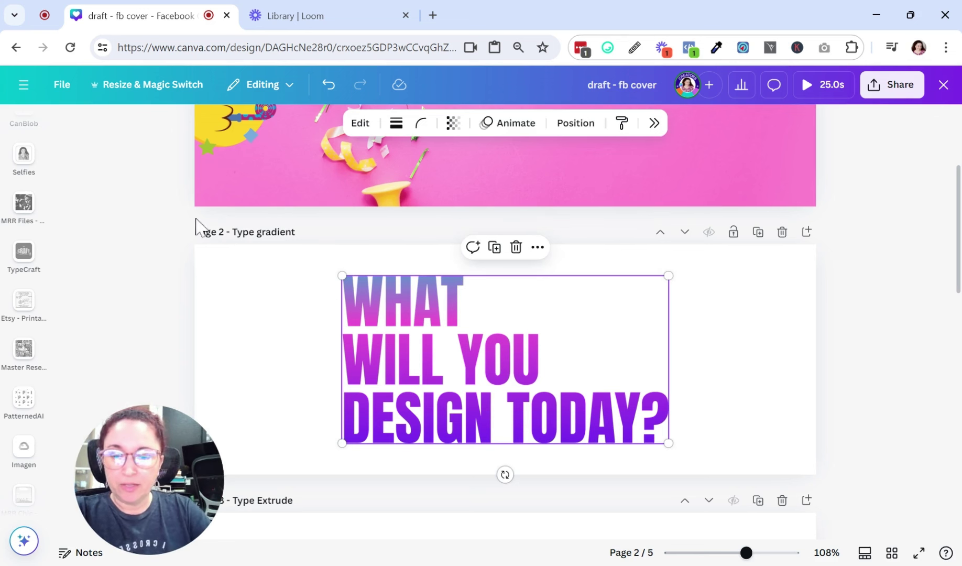
left_click_drag(385, 317, 278, 317)
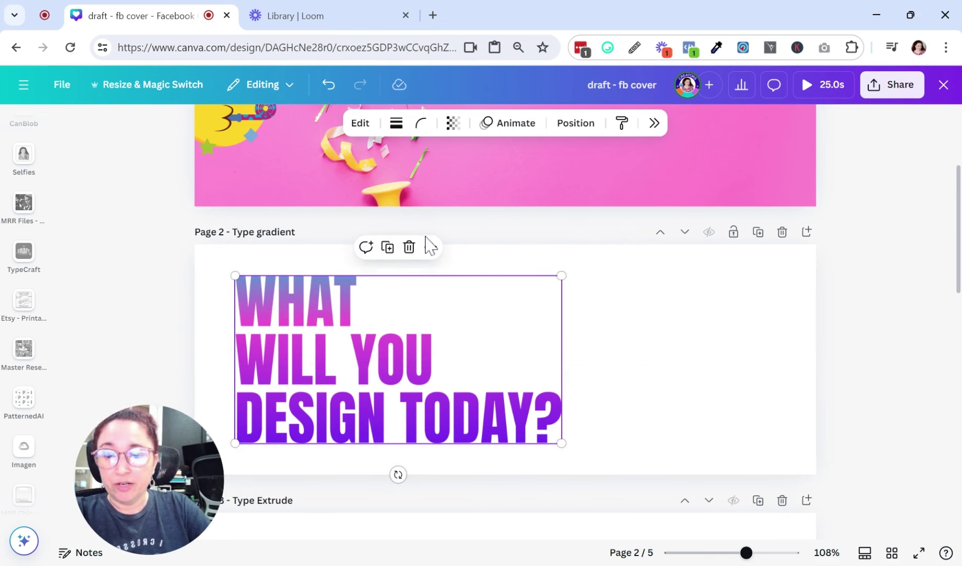
left_click(578, 321)
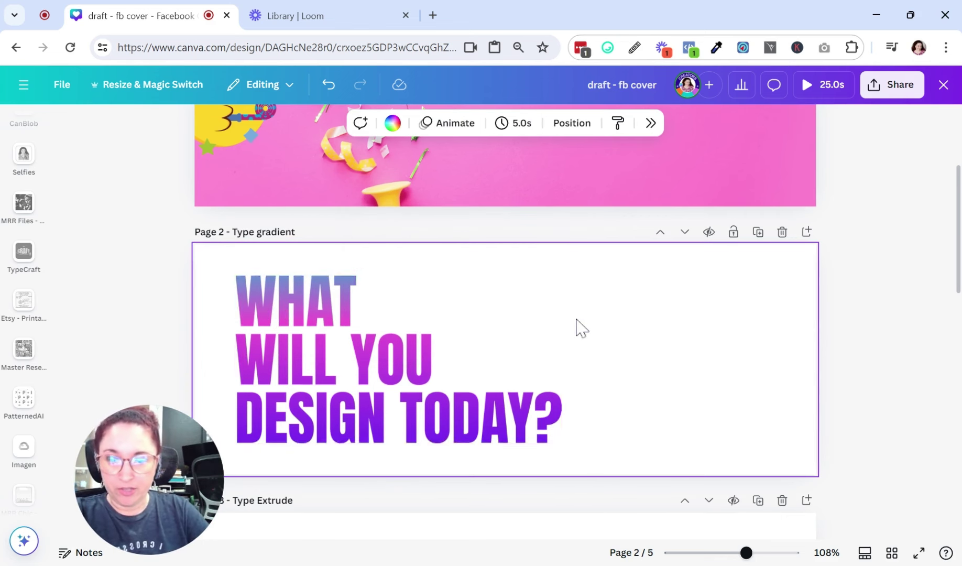
Open the page 2 gradient text for editing in TypeGradient and select all of its main text.
left_click(410, 347)
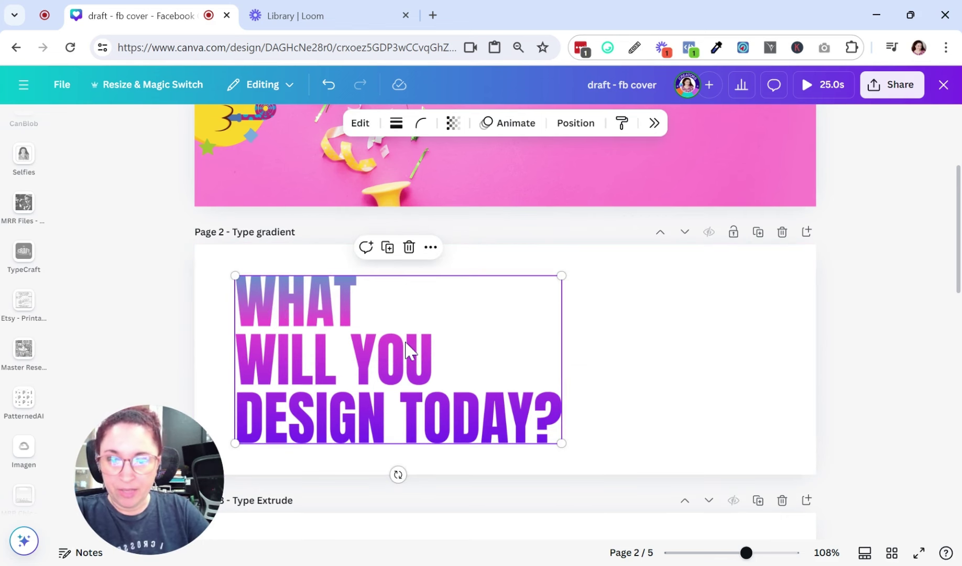
left_click(361, 123)
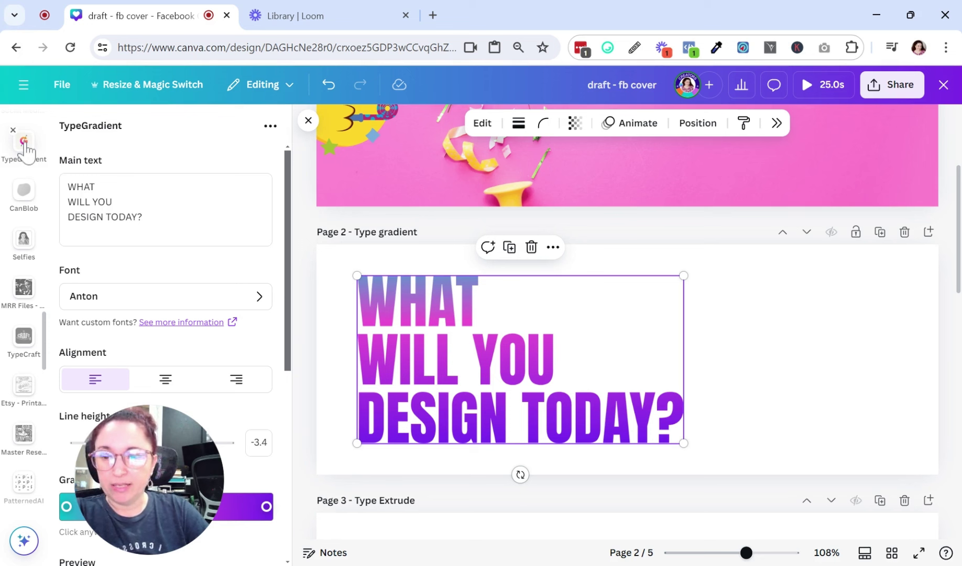
left_click_drag(142, 217, 68, 186)
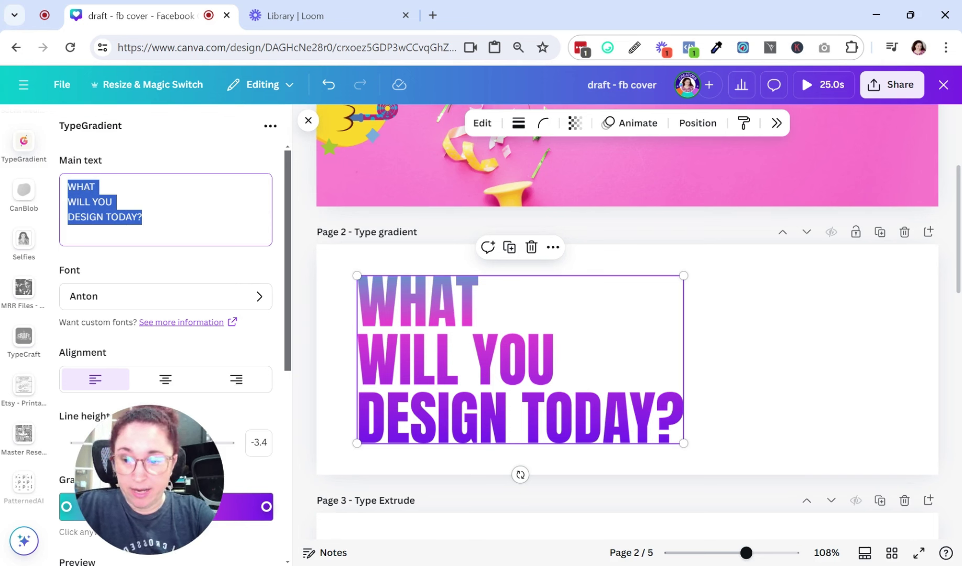
type("How")
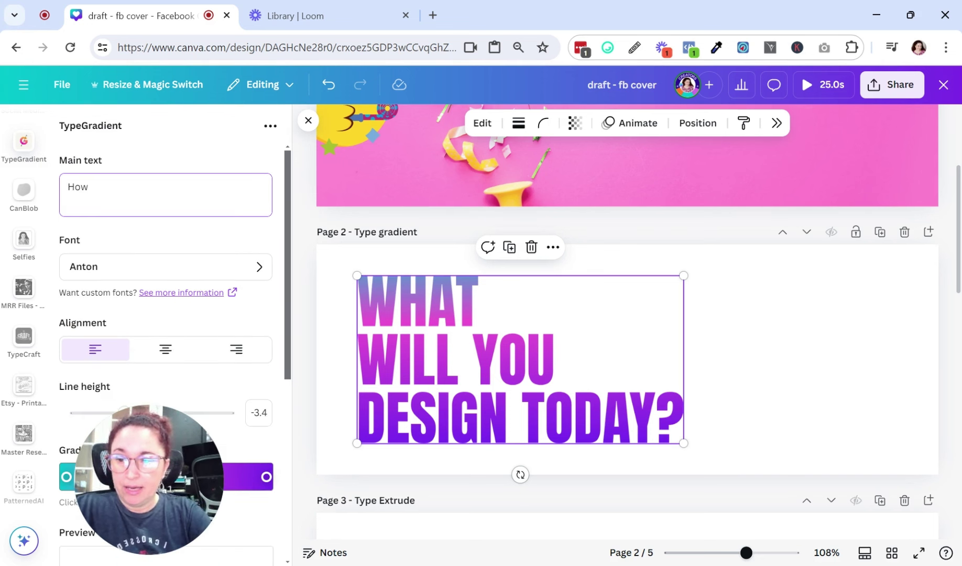
key("BackSpace")
type("WH")
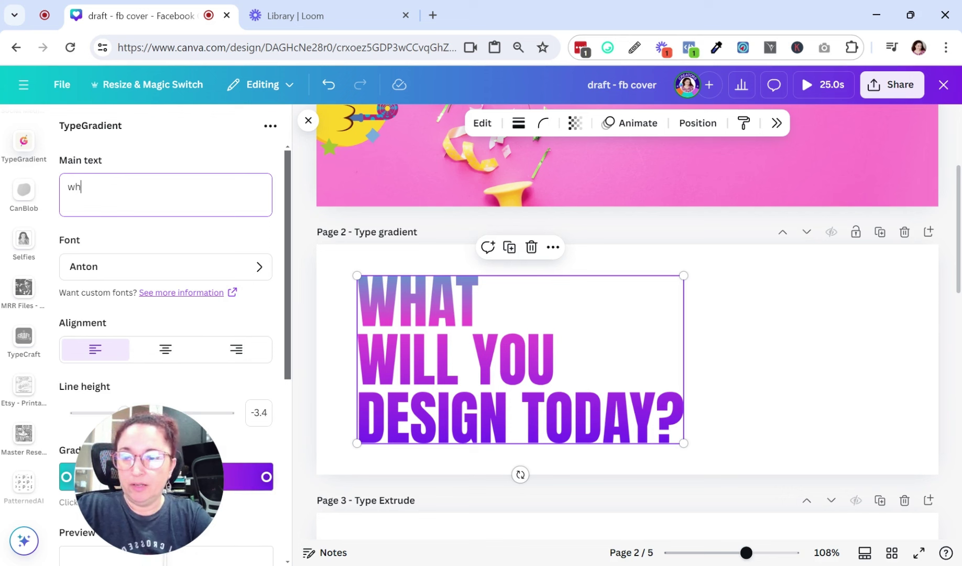
key("BackSpace")
type("hat Will")
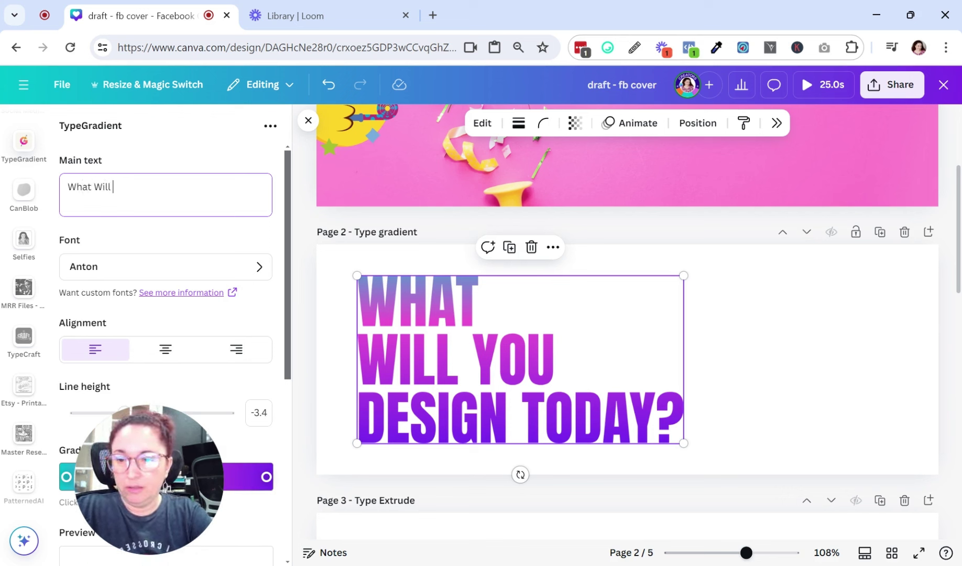
type(" You")
key("Return")
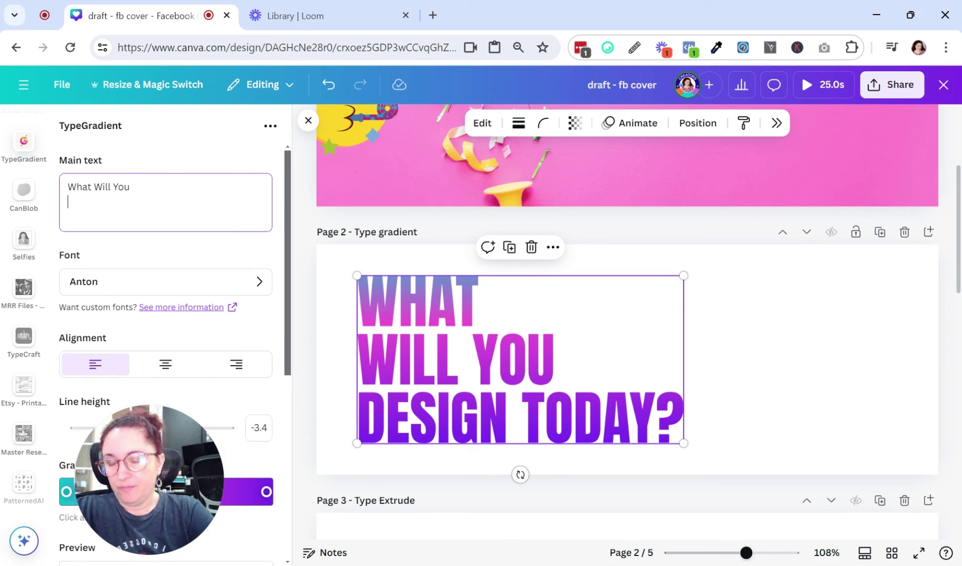
key("BackSpace")
Enter "Seize the Day!" as the gradient's main text, with each word on its own line.
type("Se")
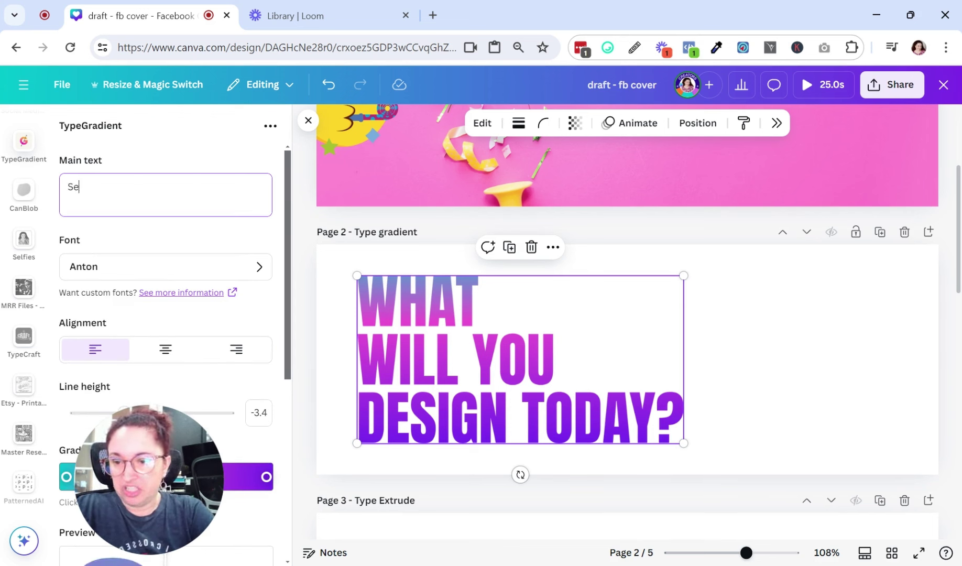
type("ize")
key("Return")
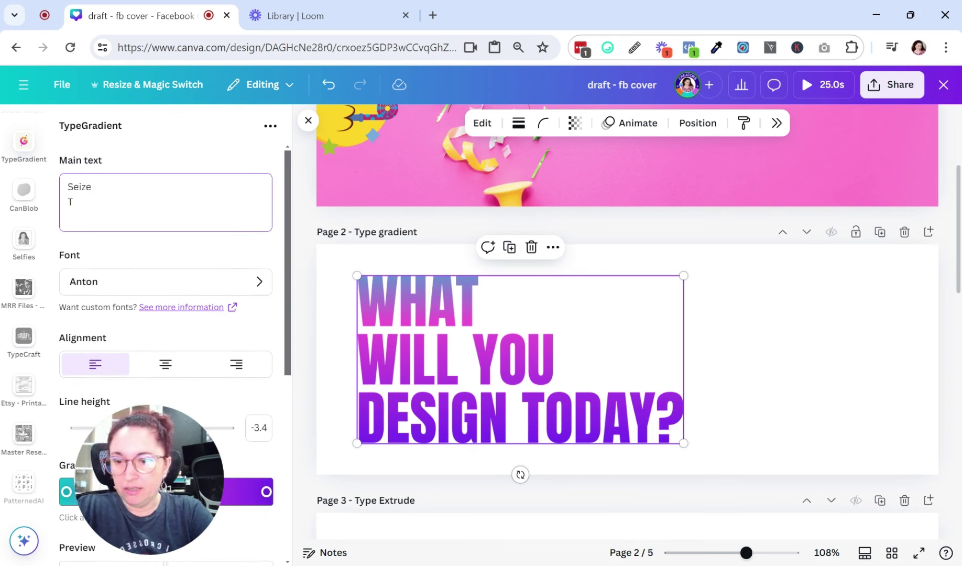
type("the")
key("Return")
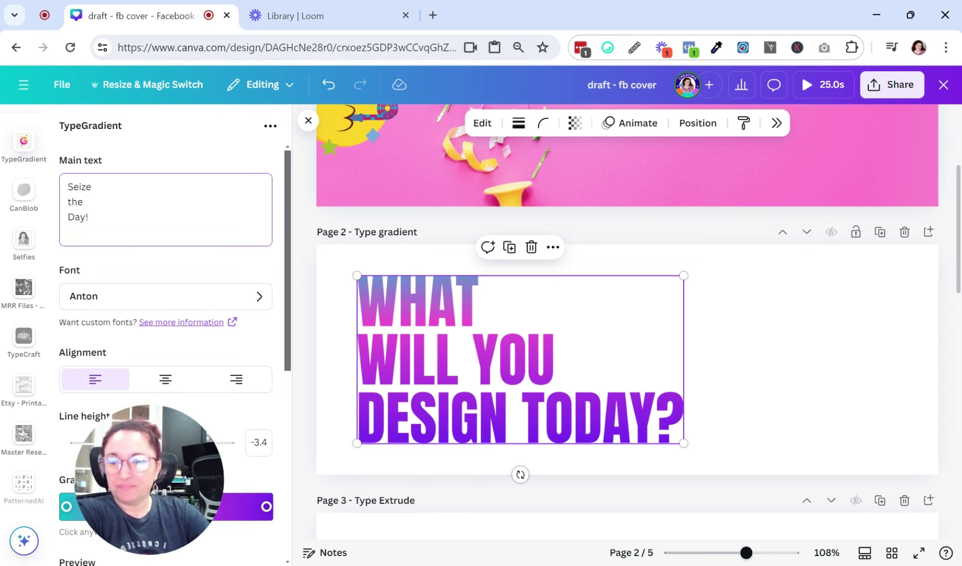
left_click_drag(138, 474, 909, 464)
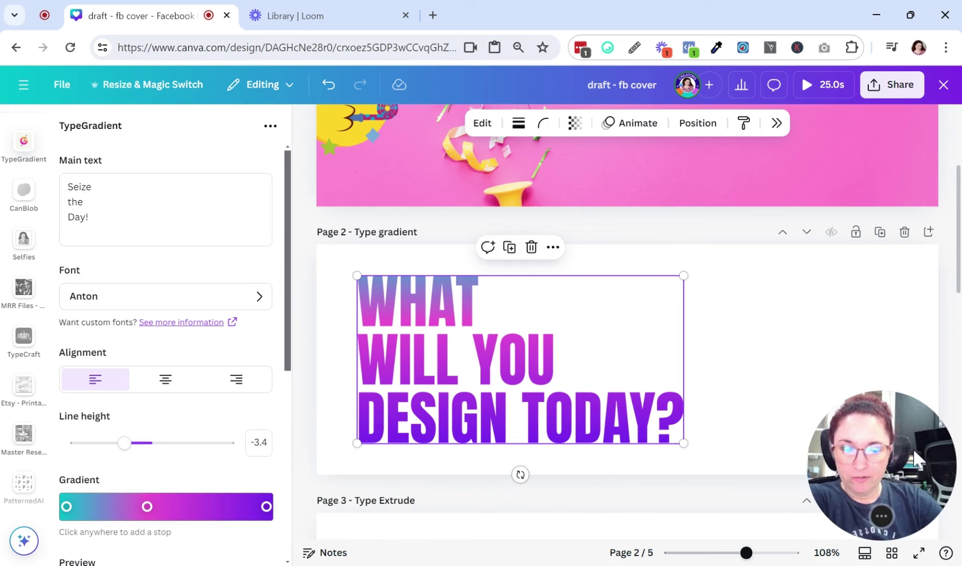
Add two gradient stops: blue #3a70d9 between teal and pink, and purple #b82fe1 between pink and the end stop.
left_click_drag(289, 329, 269, 562)
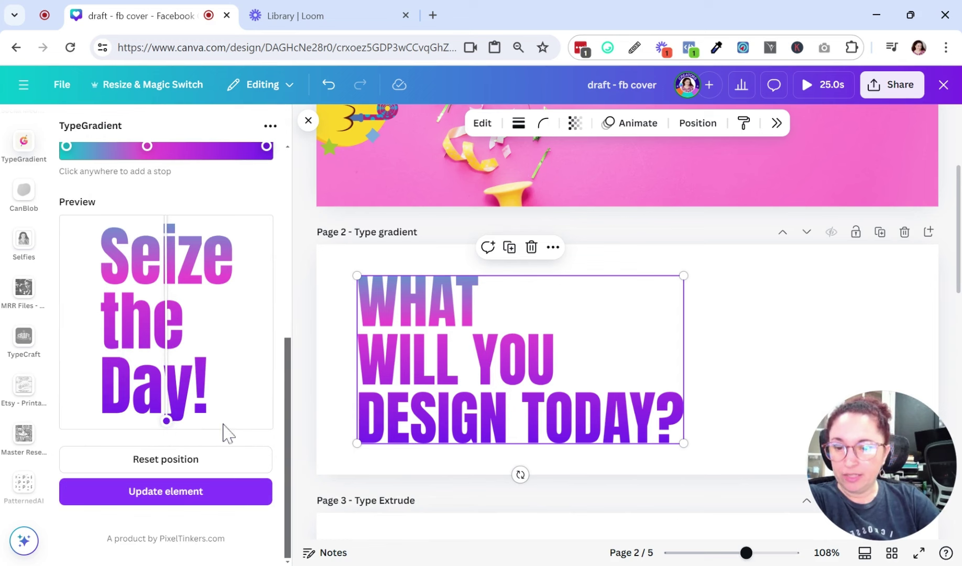
scroll(292, 431, "up", 1)
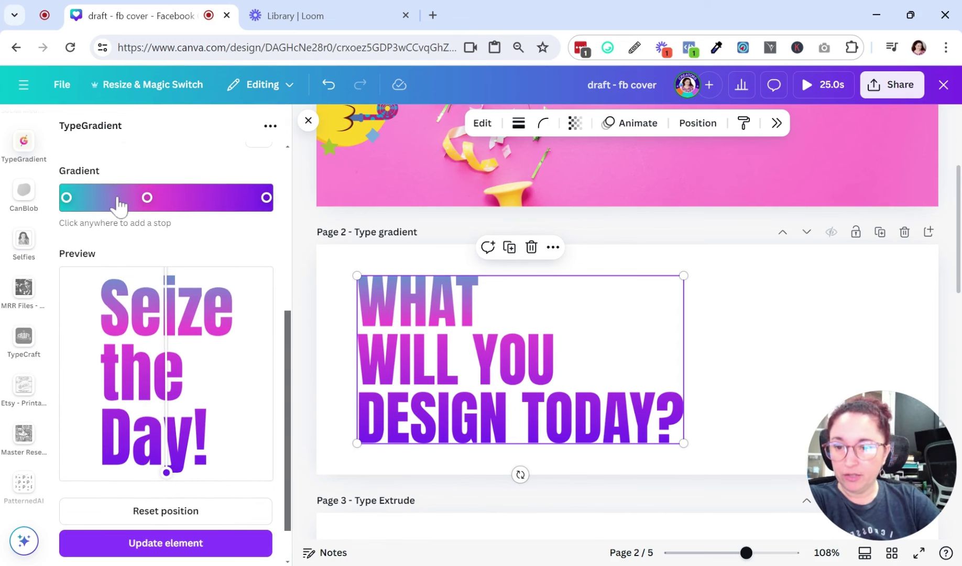
left_click(113, 198)
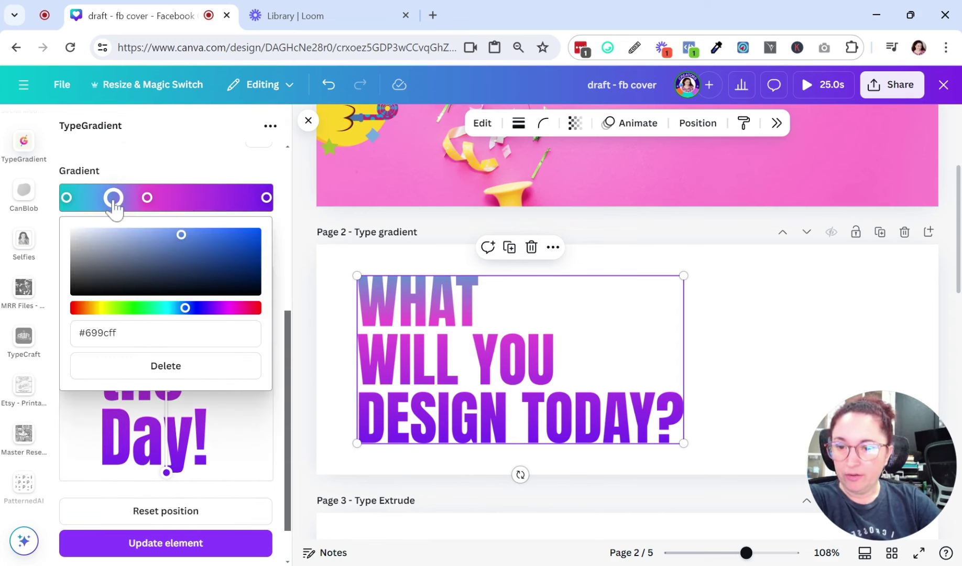
left_click_drag(179, 233, 207, 243)
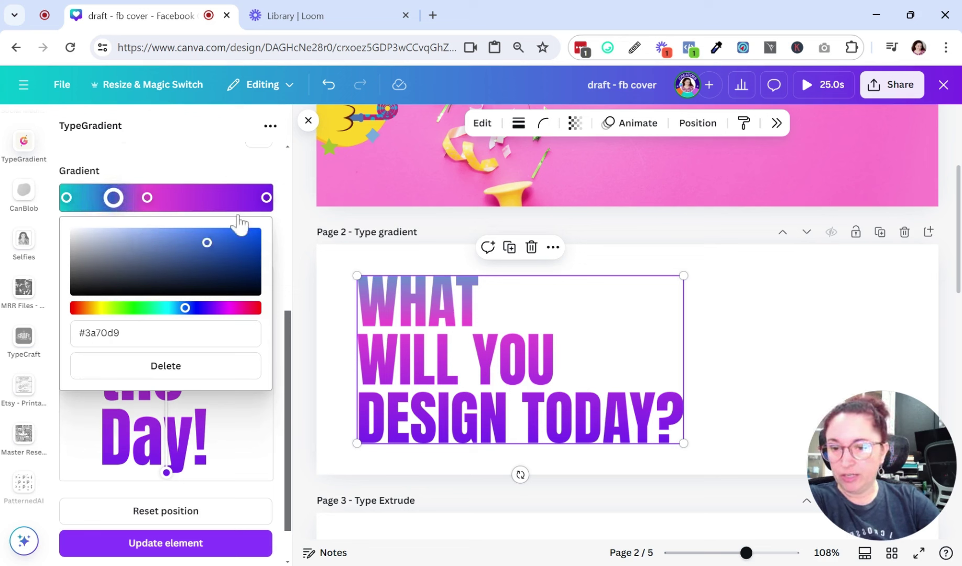
left_click(209, 198)
mouse_move(202, 206)
left_mouse_down()
mouse_move(157, 199)
mouse_move(217, 198)
left_mouse_up()
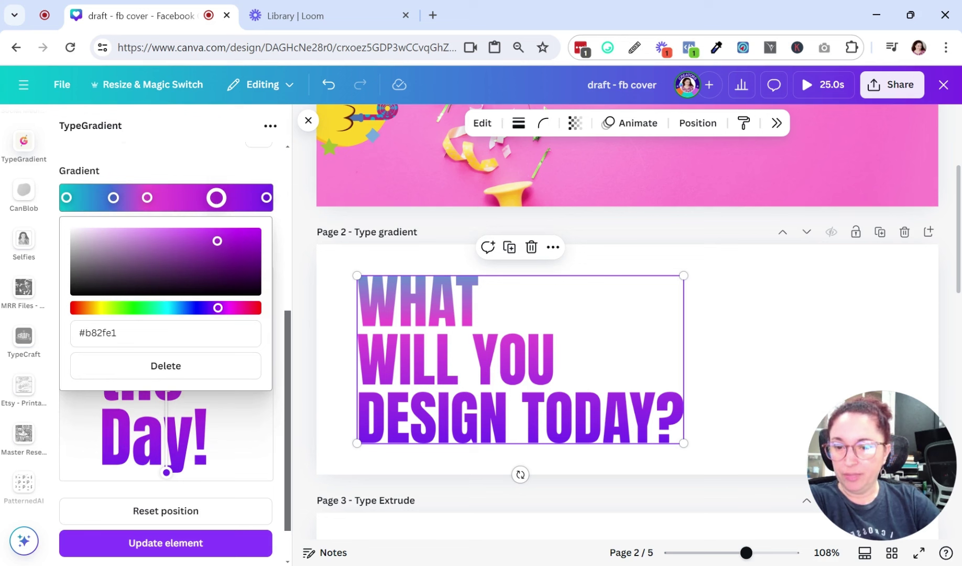
Set the gradient's end stop to pink #ef26b7, tilt the gradient diagonally toward the lower right, and update the page 2 text.
left_click(267, 198)
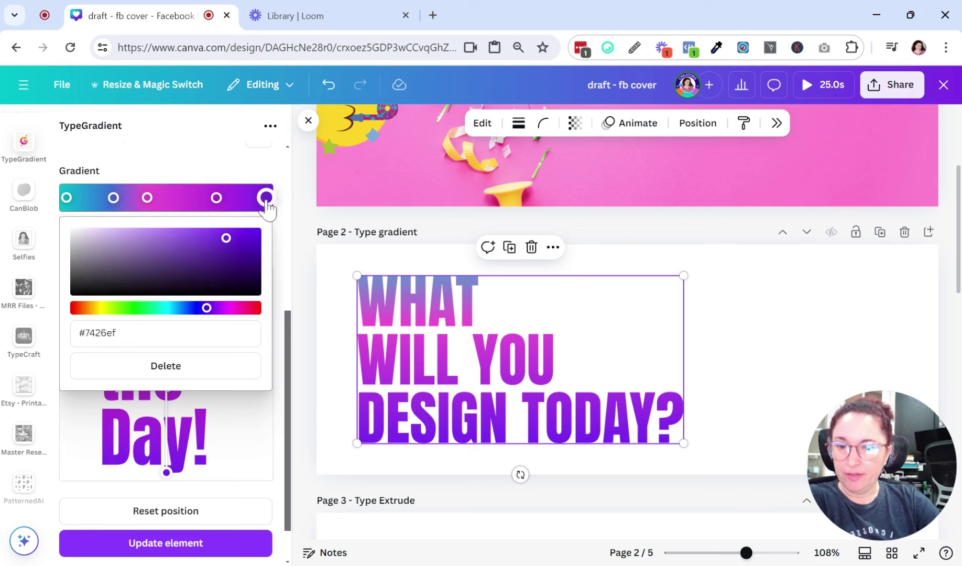
left_click_drag(207, 308, 241, 308)
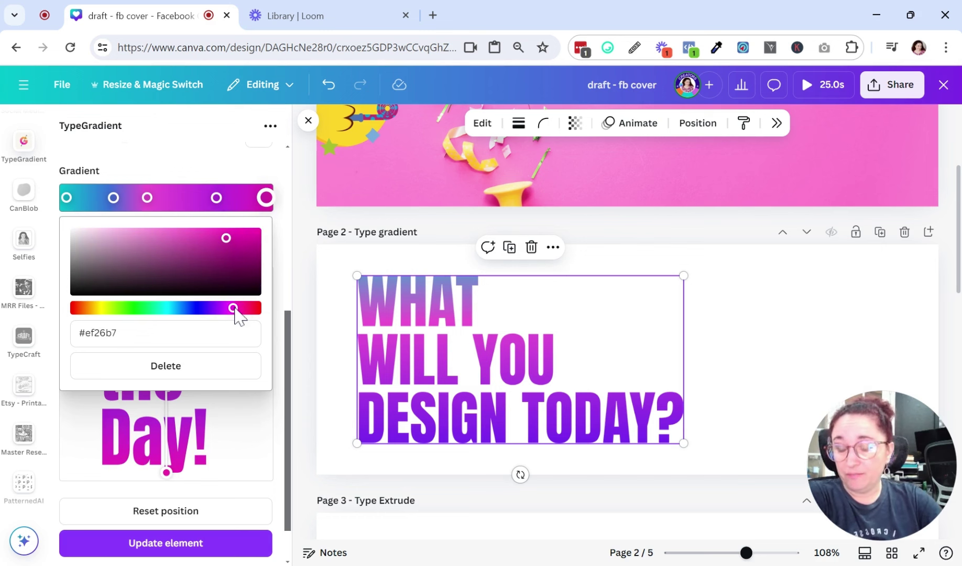
left_click(209, 172)
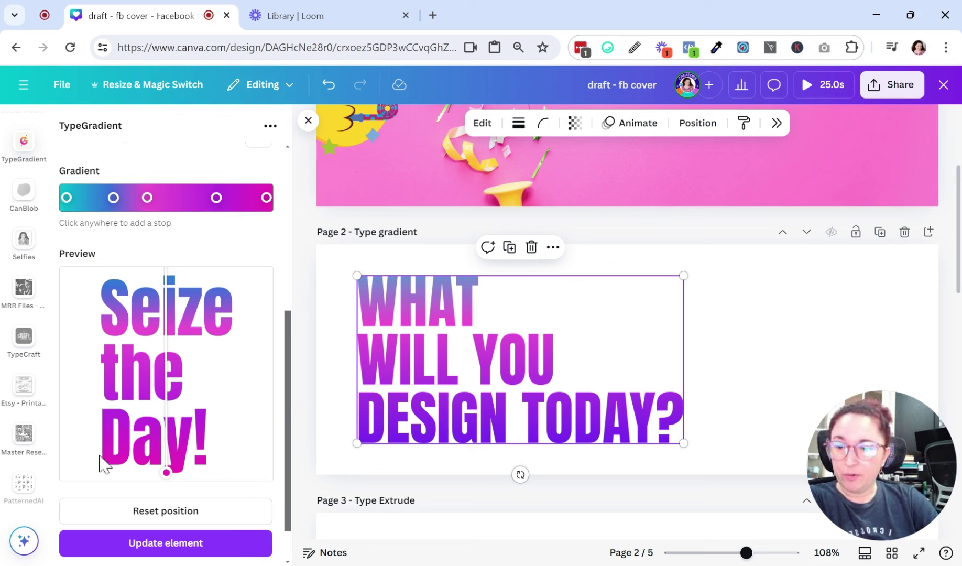
left_click_drag(167, 475, 236, 422)
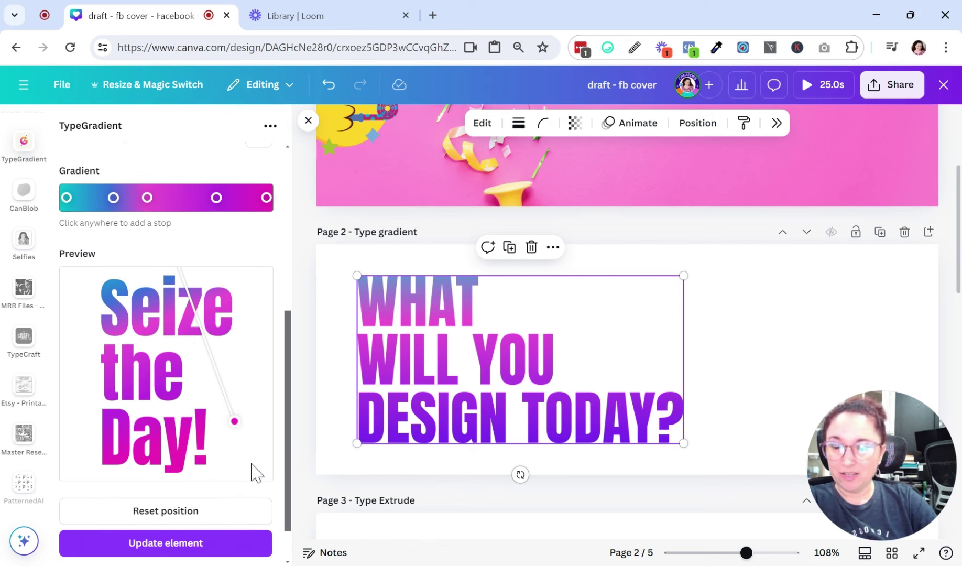
left_click(199, 541)
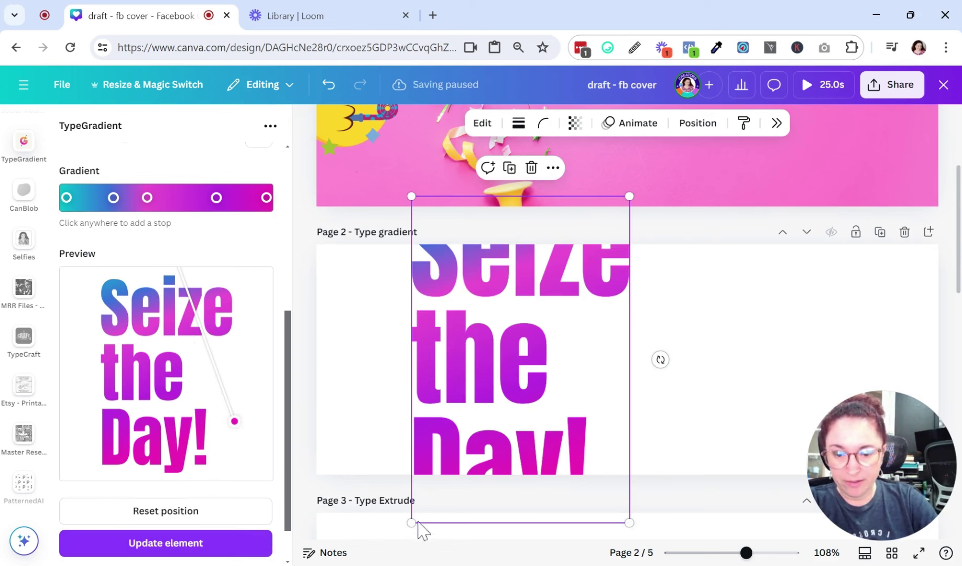
Shrink the "Seize the Day!" text to fit page 2's height and place it toward the page's left side.
left_click_drag(412, 523, 488, 391)
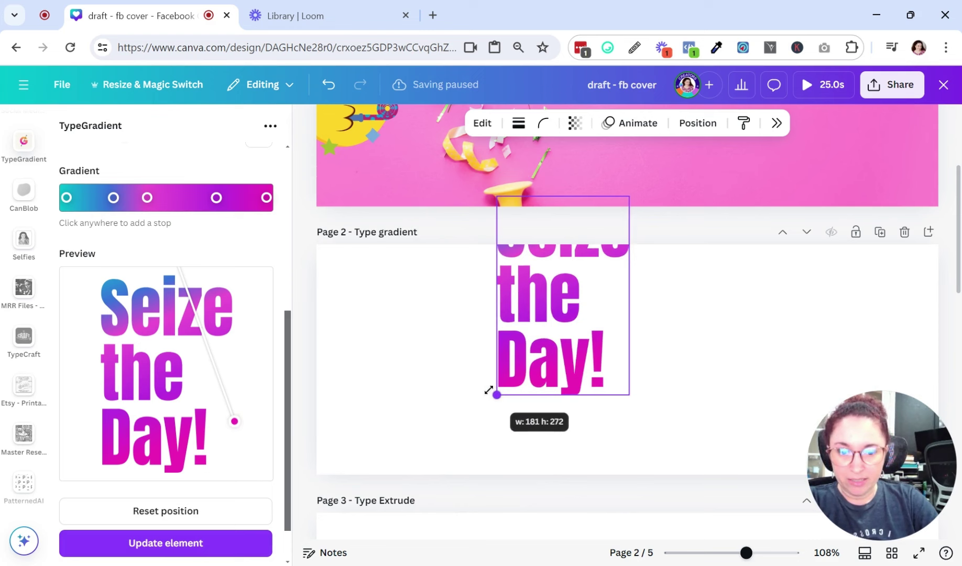
left_click(726, 334)
left_click_drag(579, 337, 491, 367)
left_click(649, 387)
left_click(512, 372)
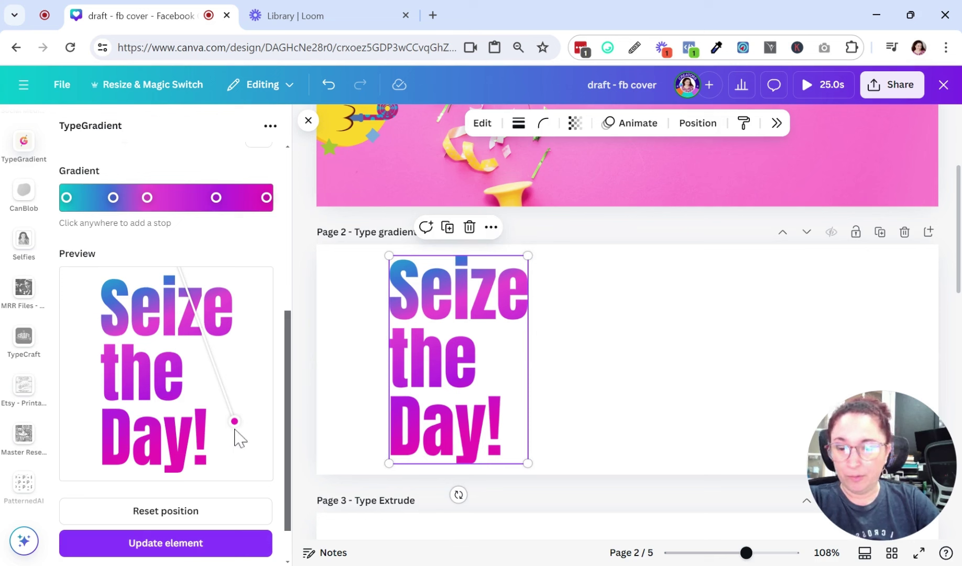
Extend the gradient direction toward the preview's lower-right corner and update the "Seize the Day!" text on page 2.
left_click_drag(234, 422, 200, 459)
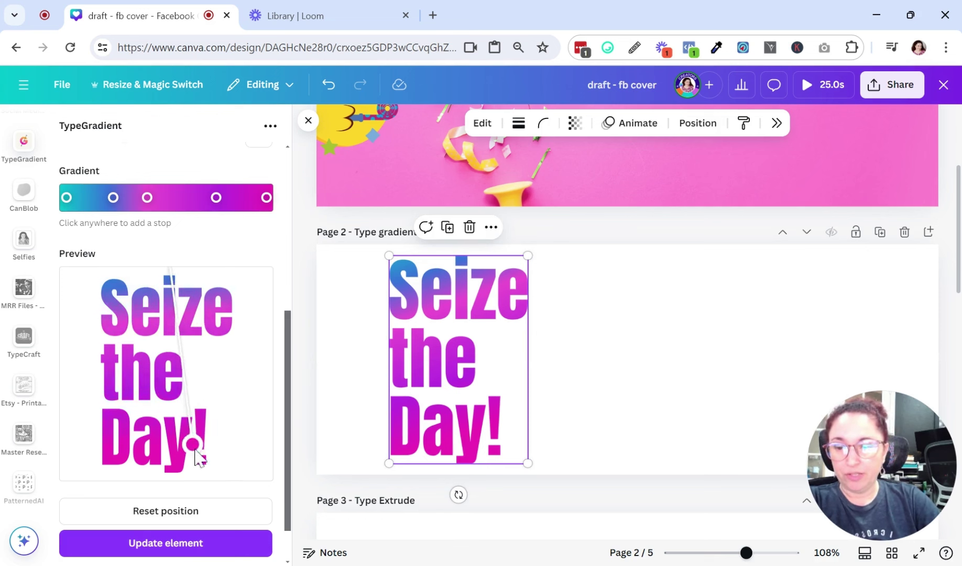
left_click(211, 514)
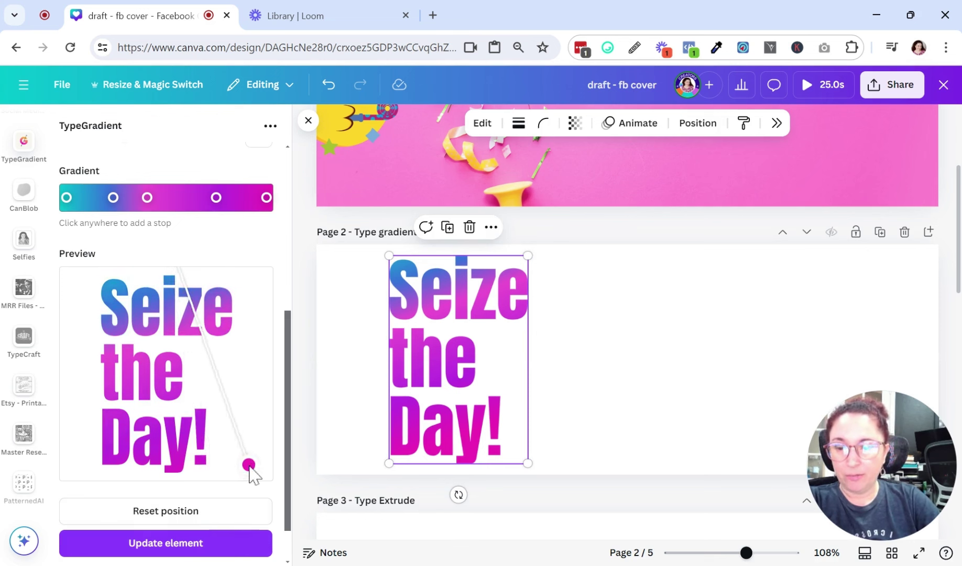
left_click(200, 541)
left_click(618, 363)
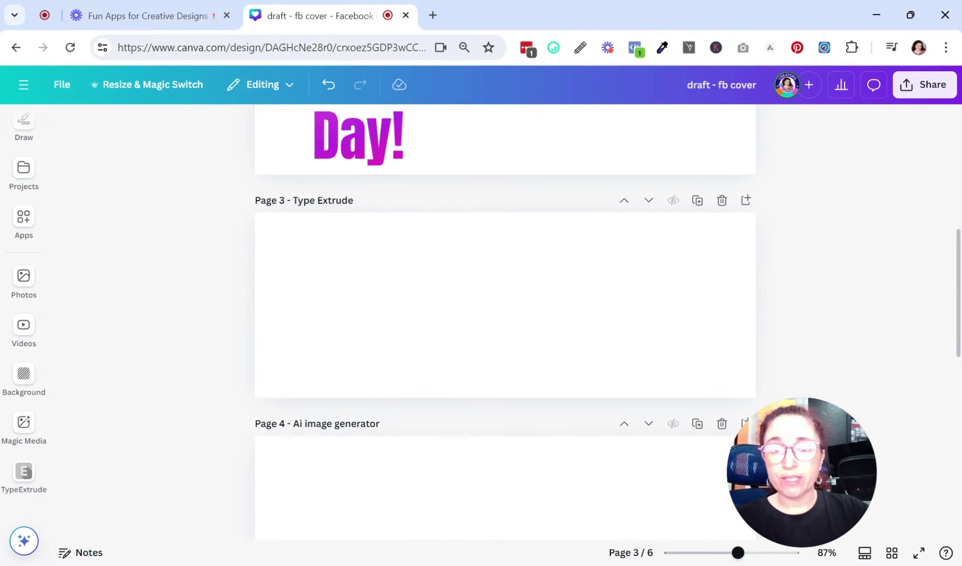
Open TypeExtrude for page 3 and change its main text to "Today is the day".
left_click(23, 474)
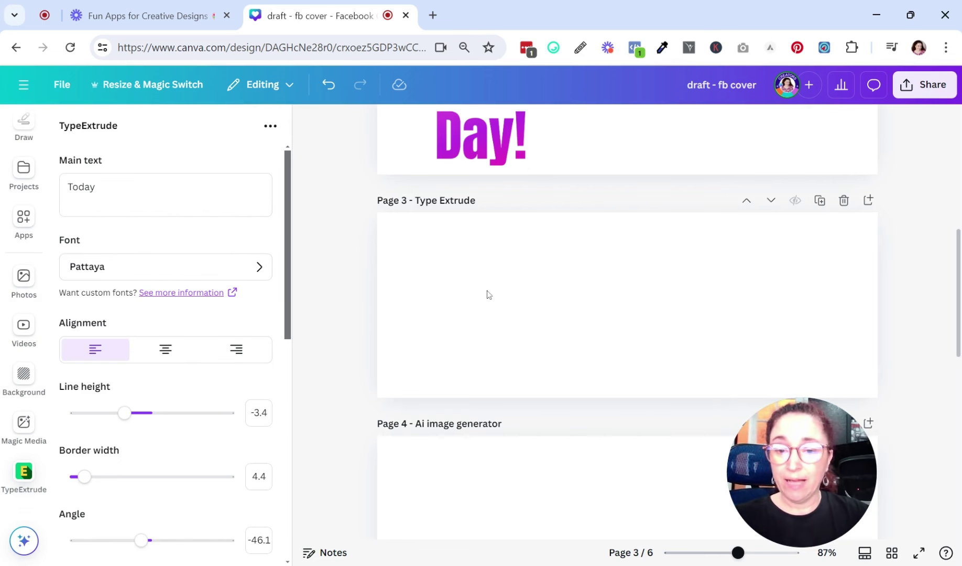
scroll(184, 411, "down", 8)
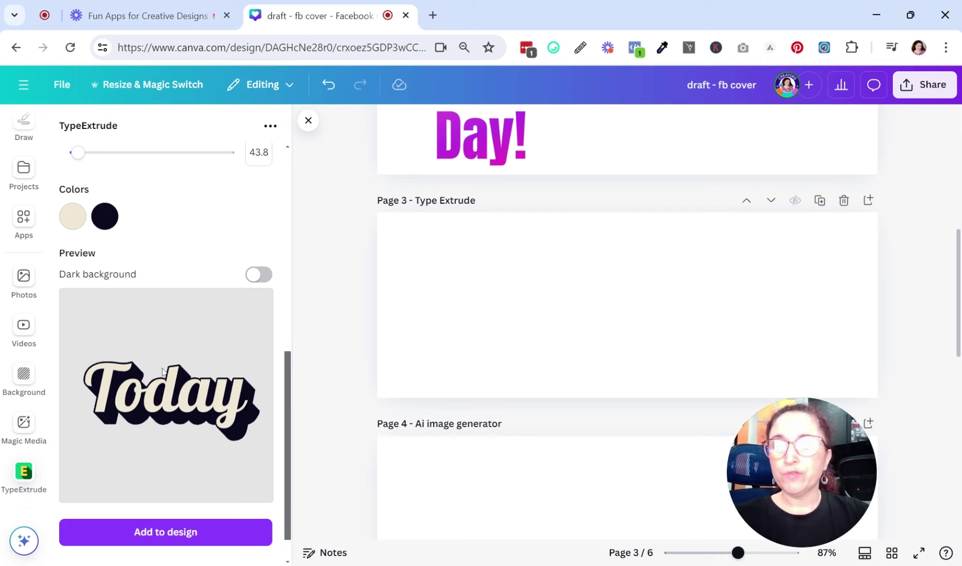
scroll(162, 371, "up", 10)
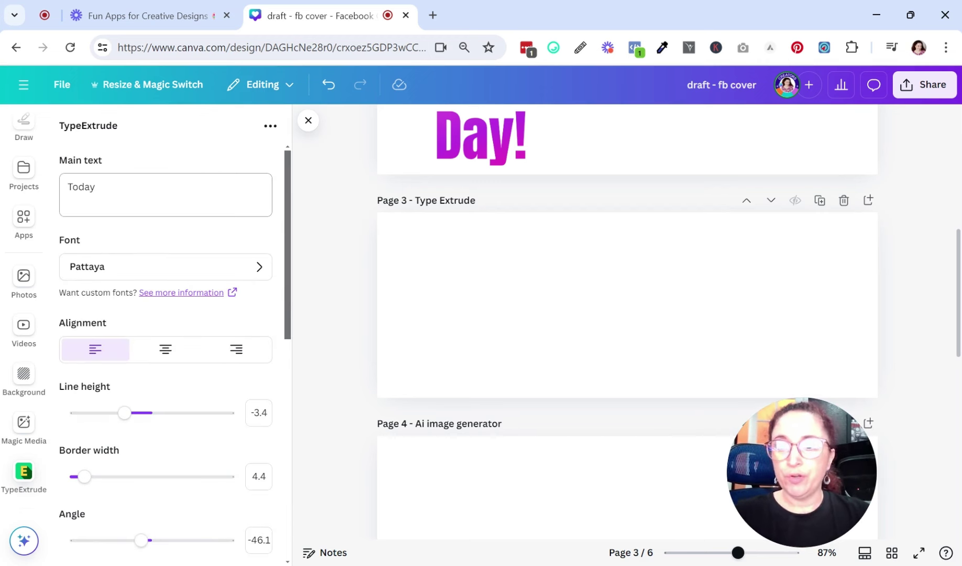
left_click(95, 187)
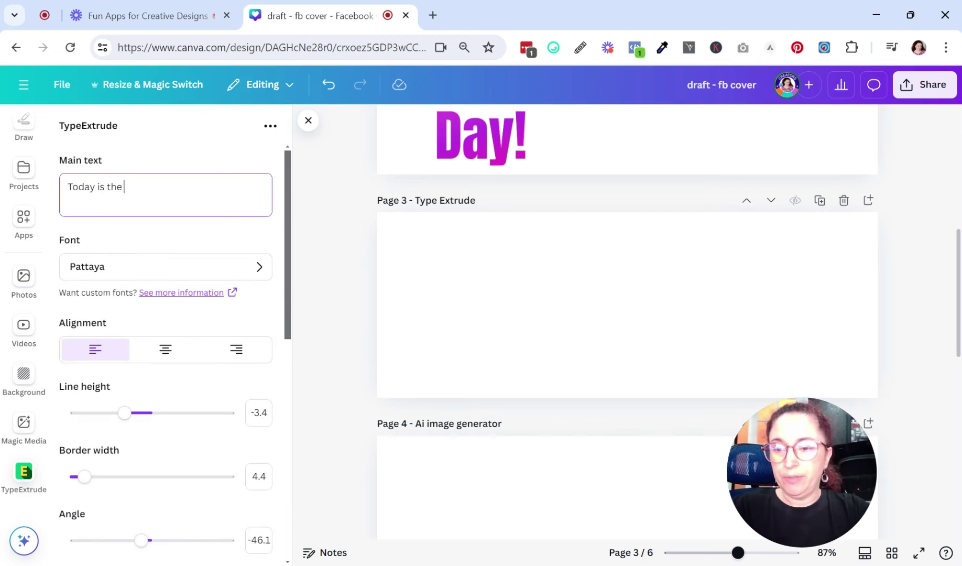
Browse the fonts available for the extruded text and return to the TypeExtrude settings.
scroll(175, 289, "down", 2)
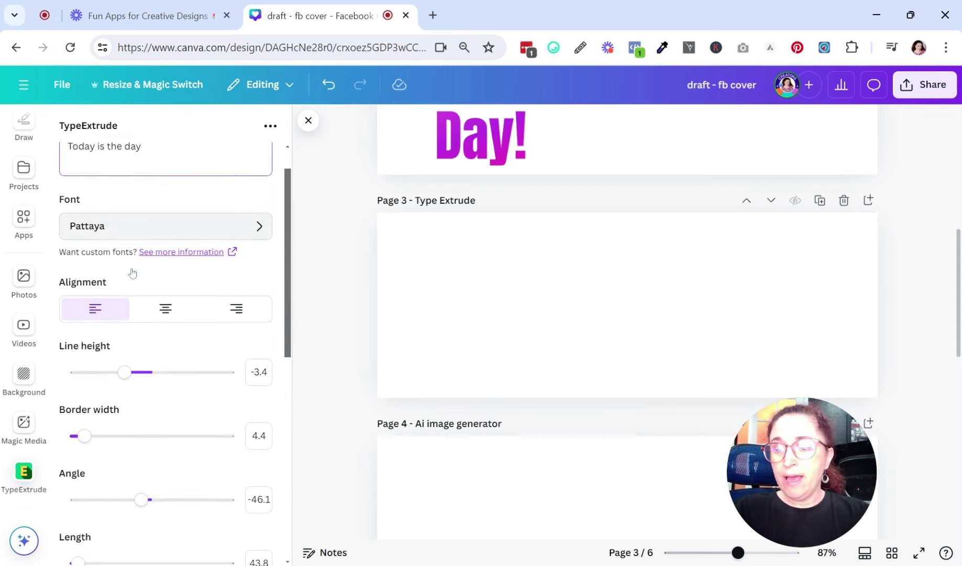
left_click(135, 204)
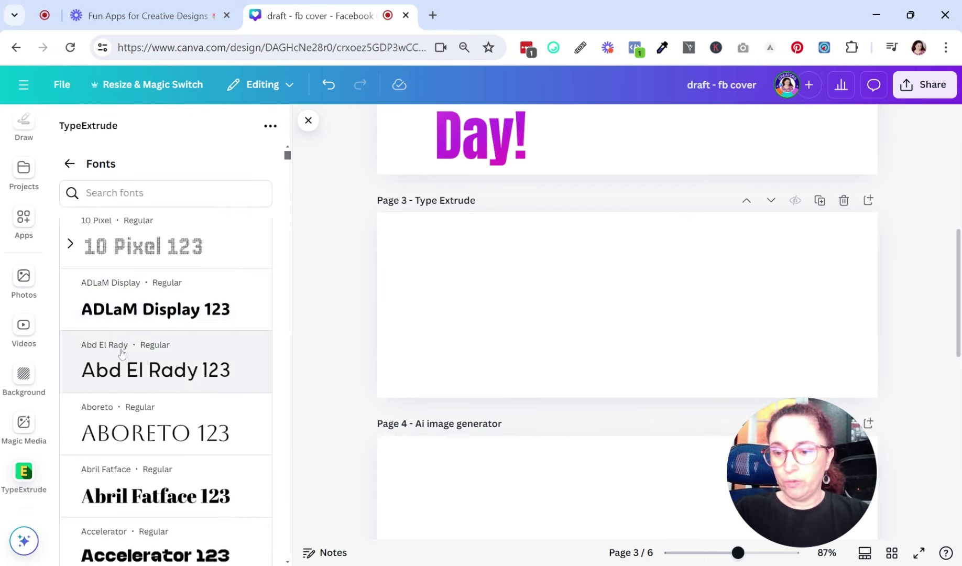
scroll(147, 357, "down", 5)
scroll(160, 372, "down", 15)
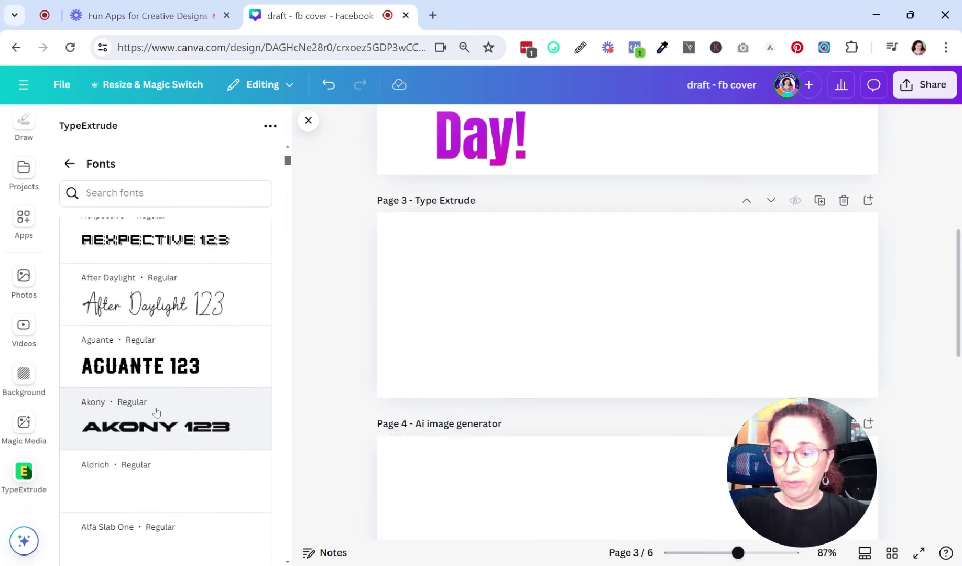
scroll(173, 367, "up", 15)
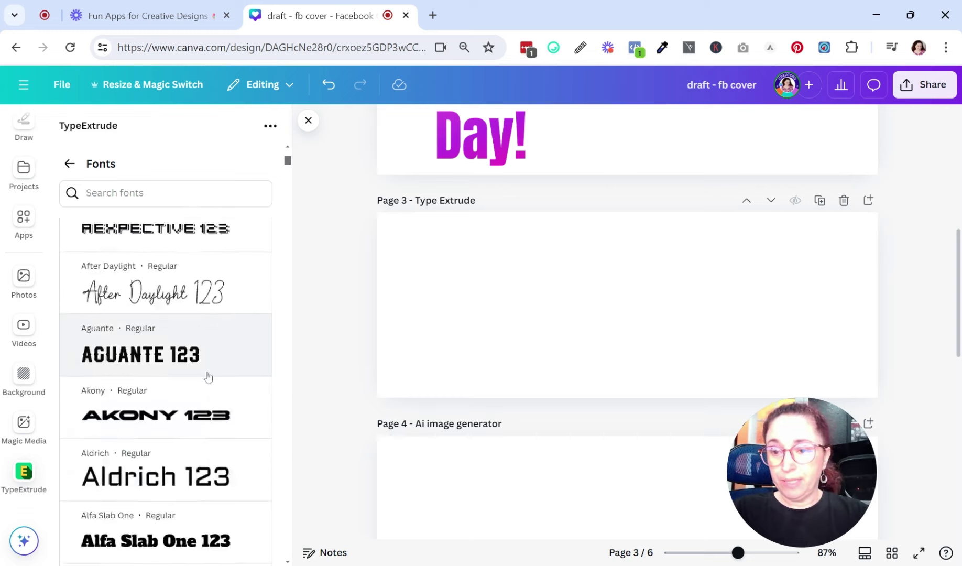
left_click(70, 165)
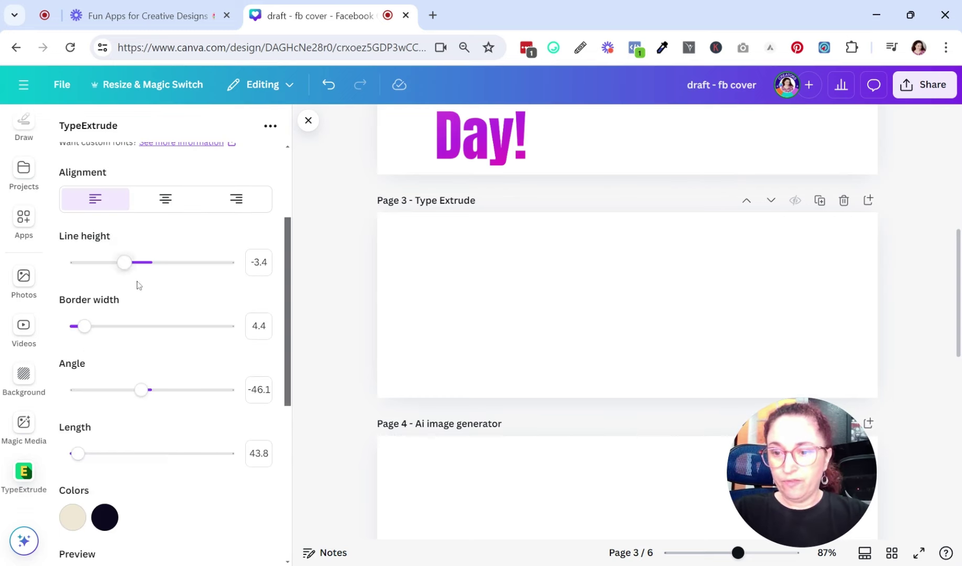
Set the extruded text's length to 43.3 and its angle to -9.9, and check the preview.
scroll(152, 335, "down", 4)
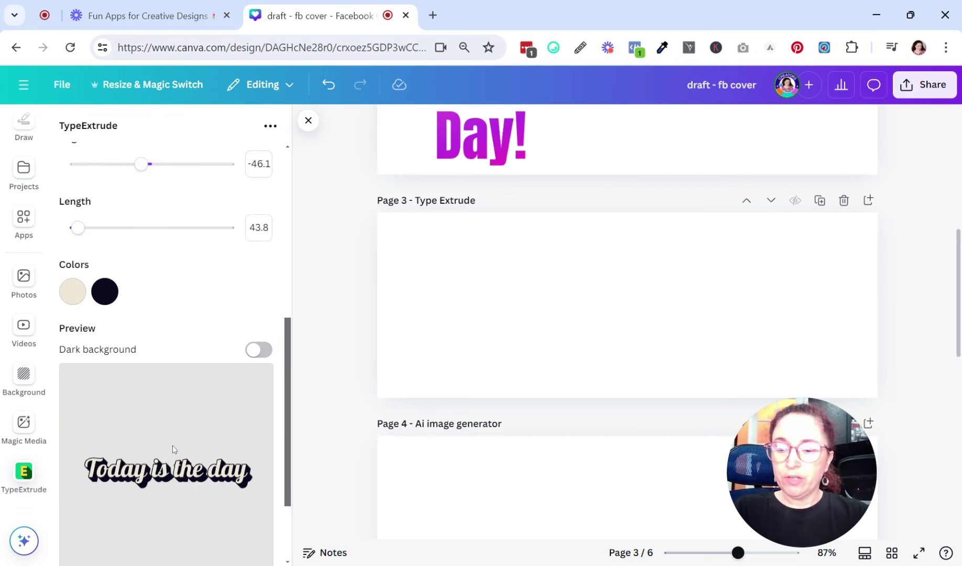
scroll(131, 384, "down", 2)
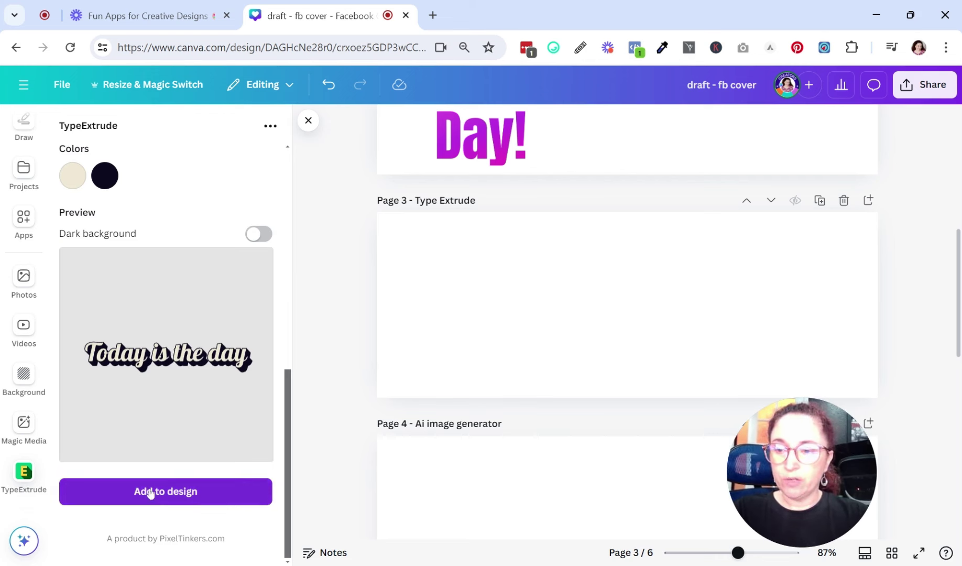
scroll(157, 382, "up", 2)
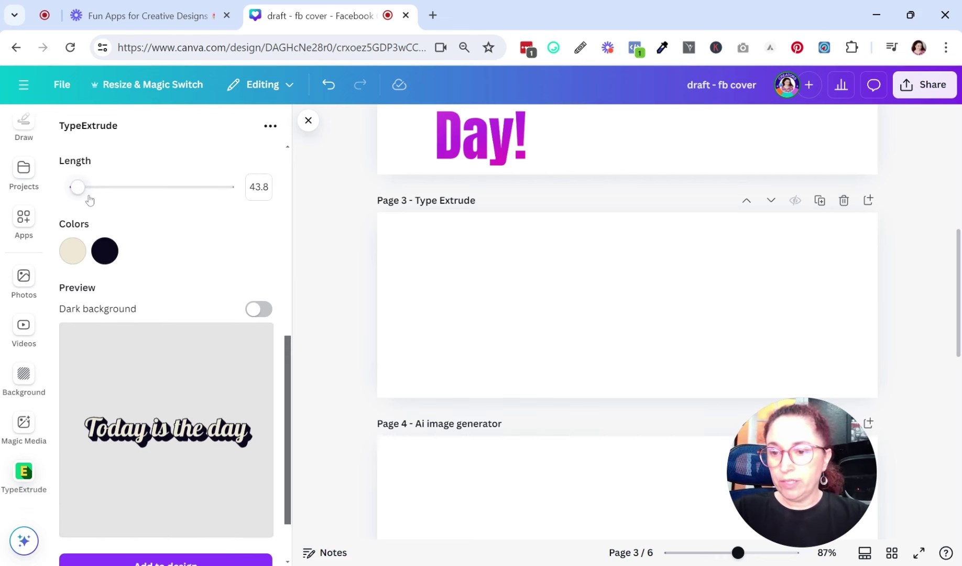
mouse_move(79, 186)
left_mouse_down()
mouse_move(110, 188)
mouse_move(77, 187)
left_mouse_up()
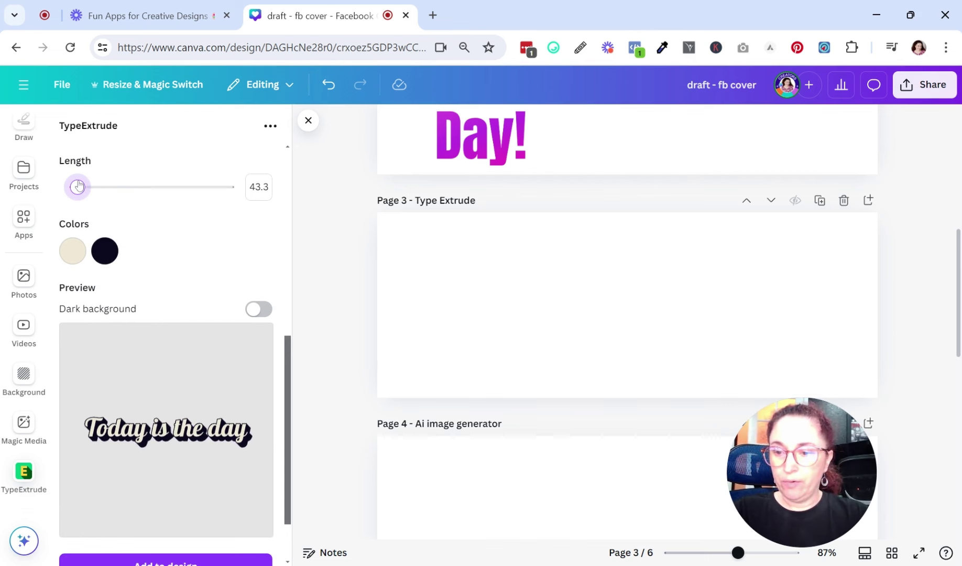
scroll(136, 241, "up", 2)
mouse_move(139, 205)
left_mouse_down()
mouse_move(198, 202)
mouse_move(151, 204)
left_mouse_up()
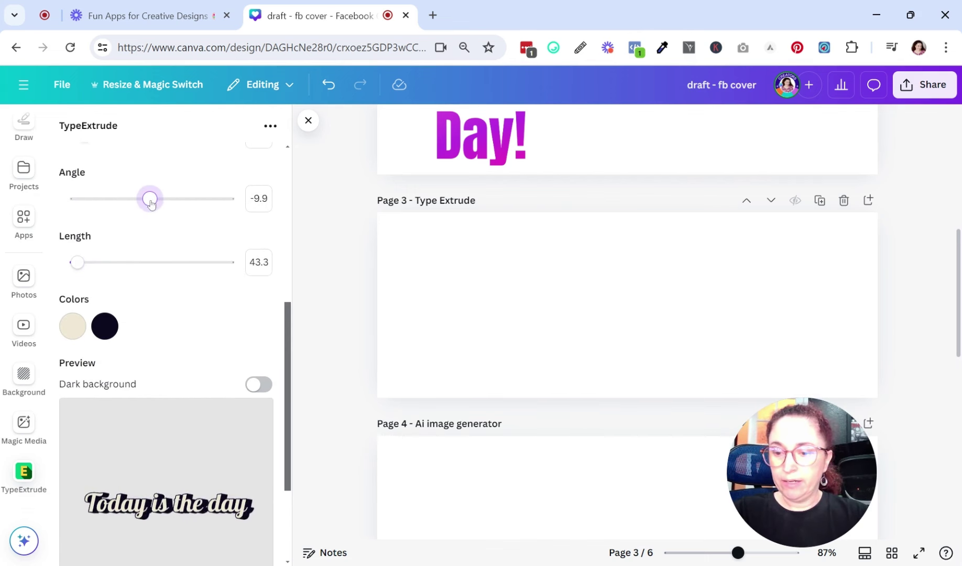
scroll(168, 264, "up", 5)
scroll(136, 331, "down", 3)
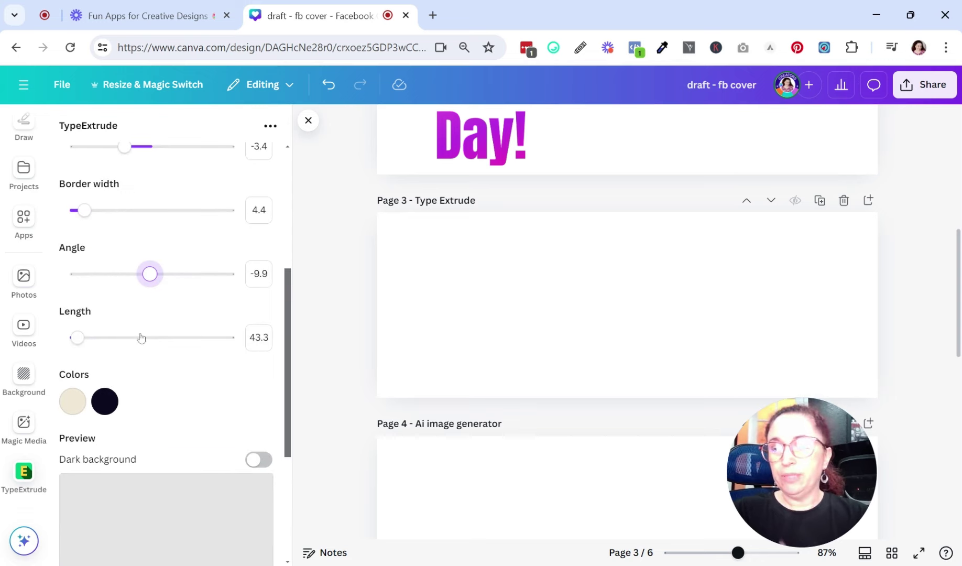
scroll(168, 312, "down", 3)
scroll(162, 303, "down", 2)
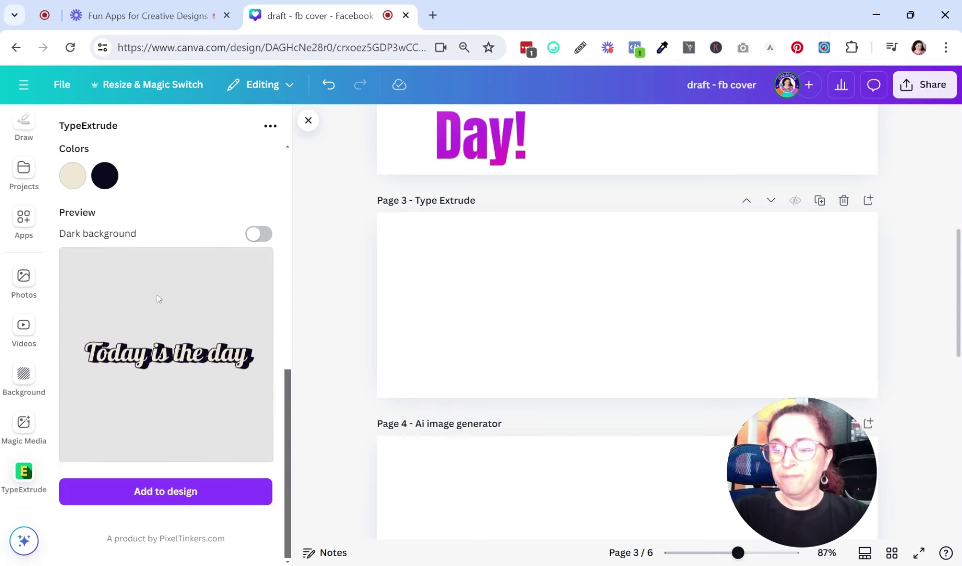
Shorten the extruded text's main text to "Today" and check the preview.
scroll(174, 286, "up", 12)
double_click(132, 187)
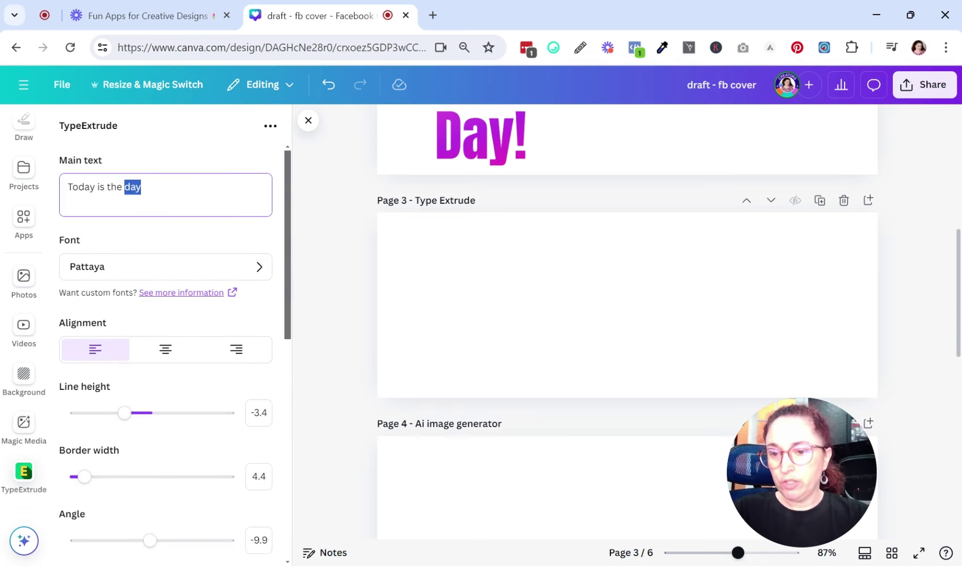
key("BackSpace")
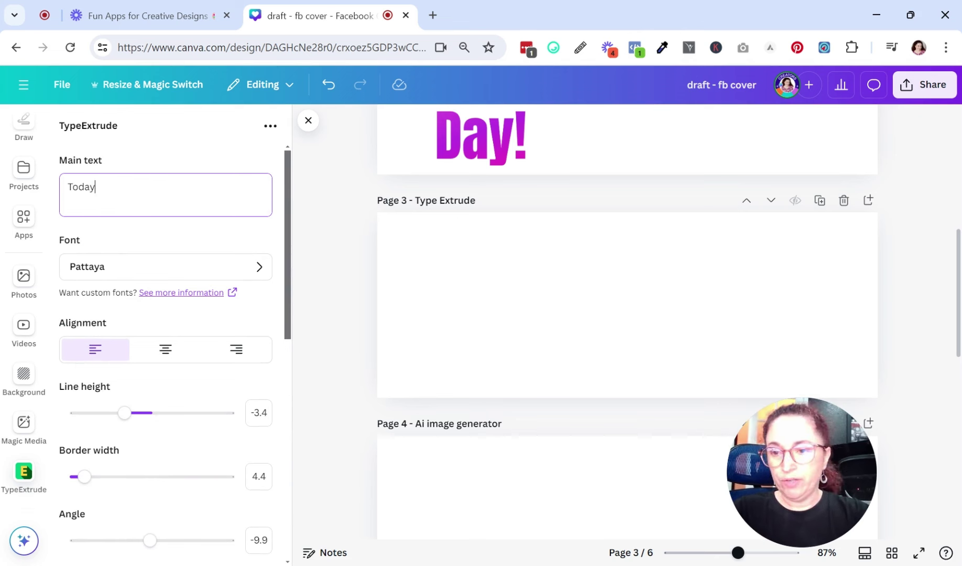
scroll(155, 303, "down", 12)
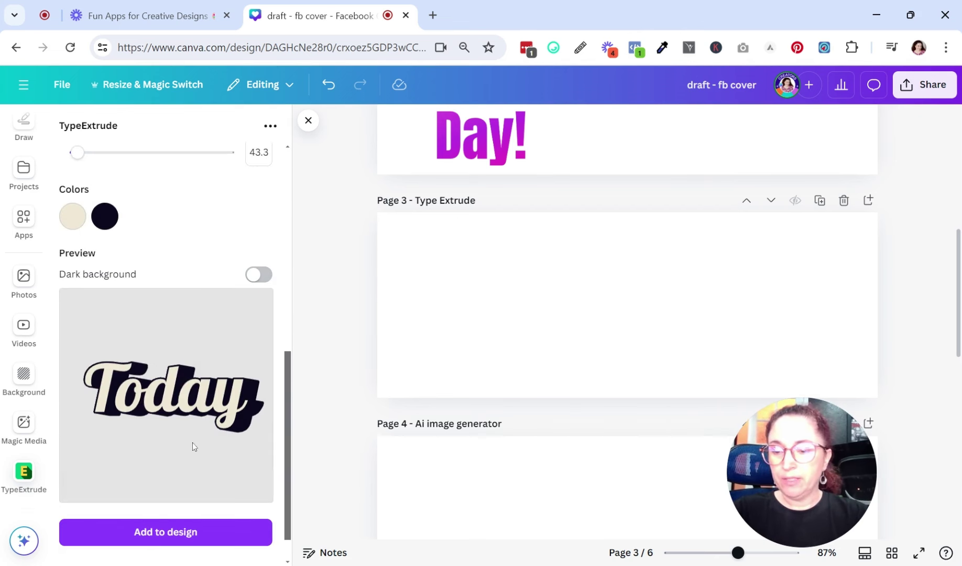
Preview the extruded "Today" on a dark background and return to the light background.
left_click(260, 275)
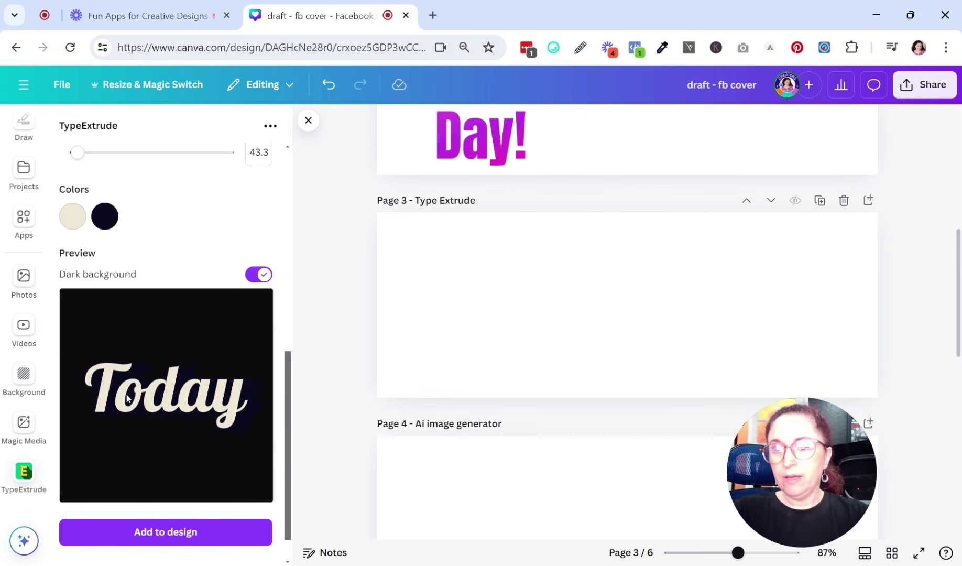
left_click(257, 275)
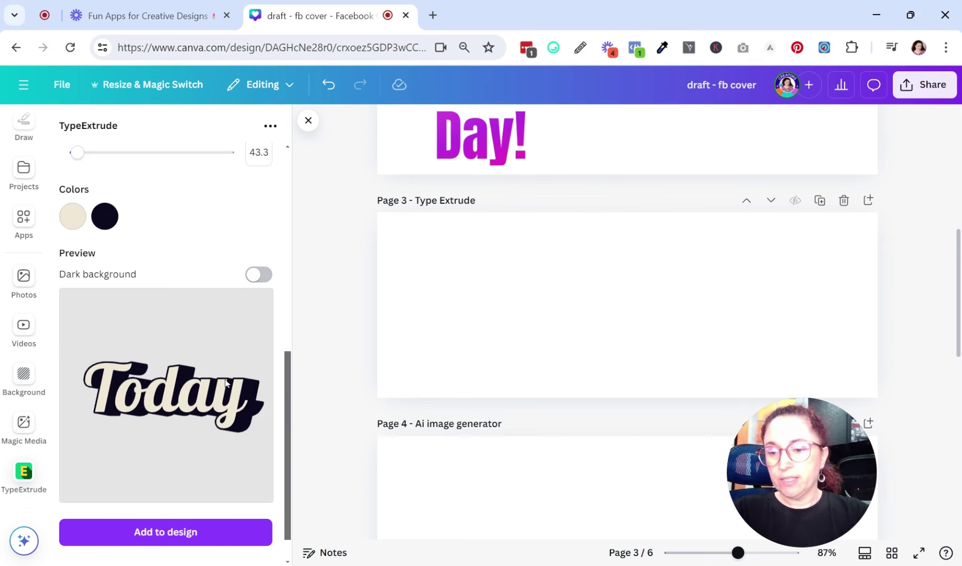
scroll(434, 351, "up", 1)
scroll(469, 425, "down", 1)
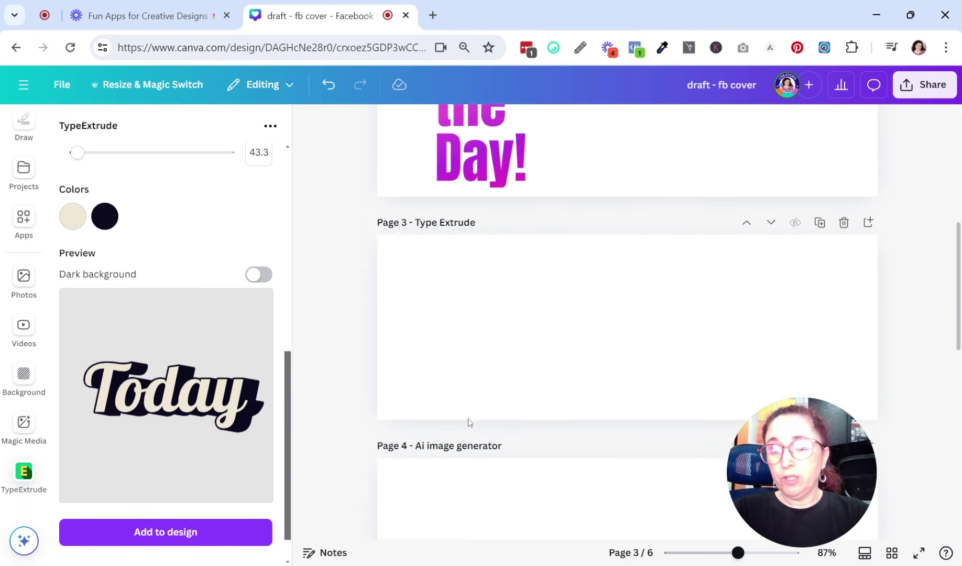
Add the extruded "Today" to page 3, enlarge it and place it near the page's centre.
left_click(127, 533)
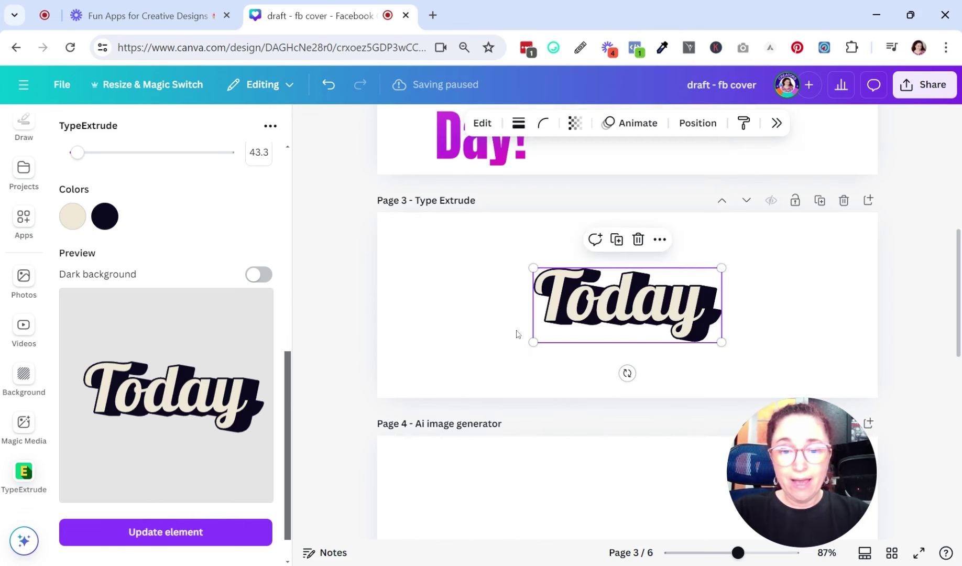
left_click_drag(531, 341, 472, 364)
left_click(414, 340)
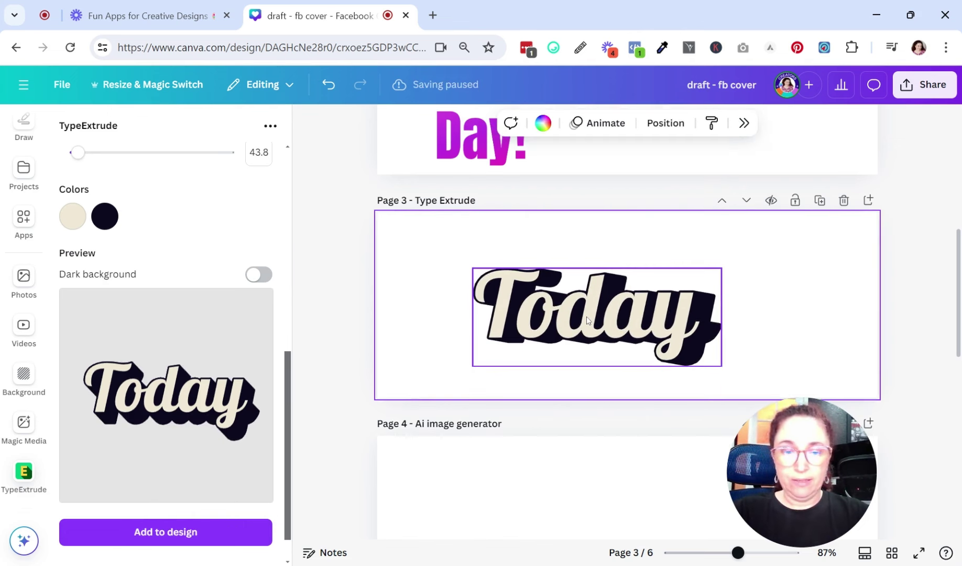
left_click_drag(589, 320, 608, 322)
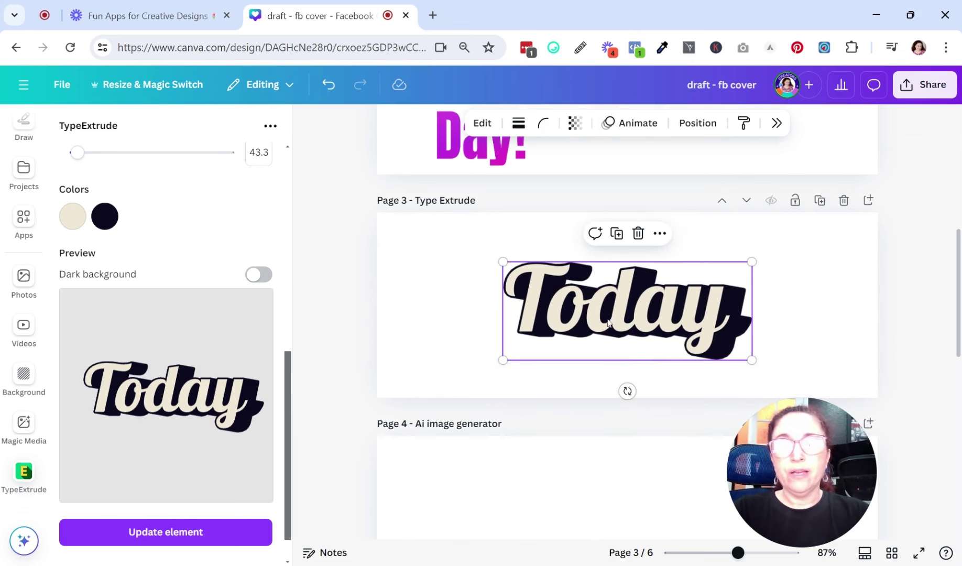
left_click_drag(508, 369, 506, 370)
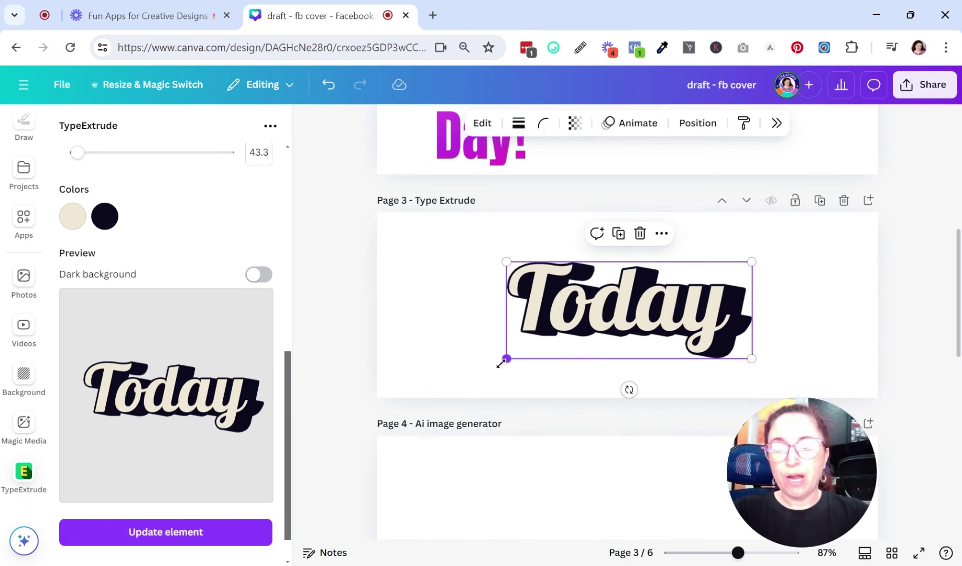
left_click(506, 370)
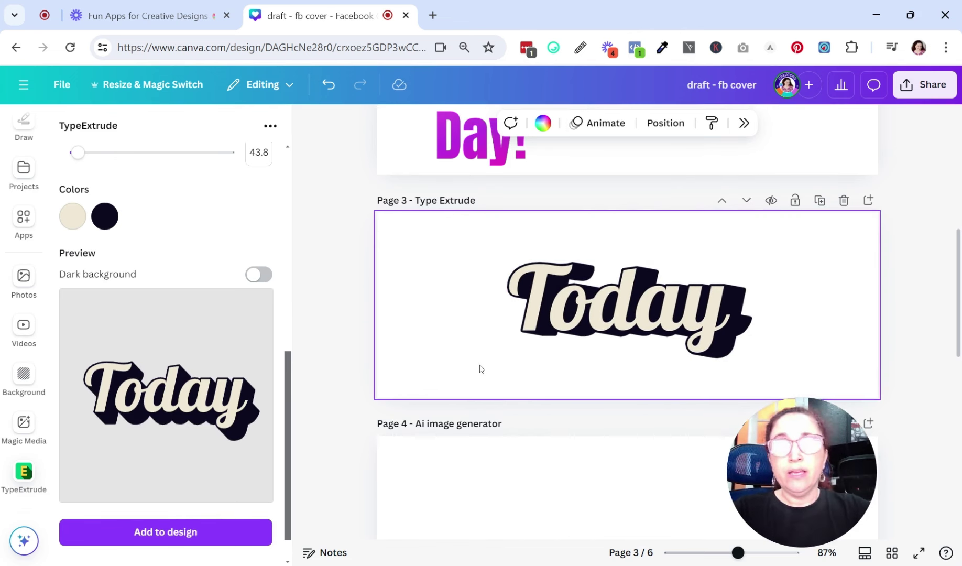
left_click_drag(634, 304, 632, 301)
left_click(435, 320)
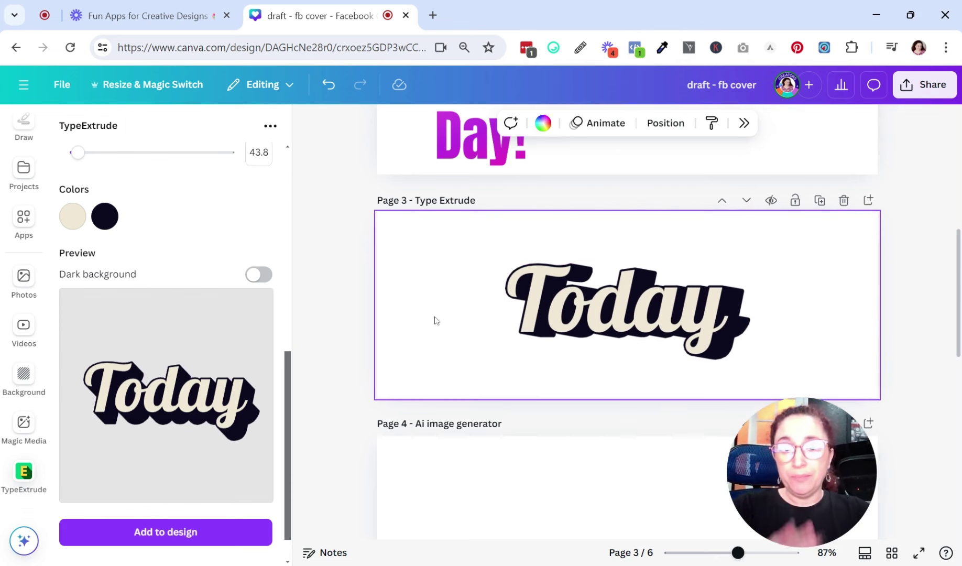
Set the extruded text's face colour to light green and its extrusion colour to very dark brown.
left_click(84, 222)
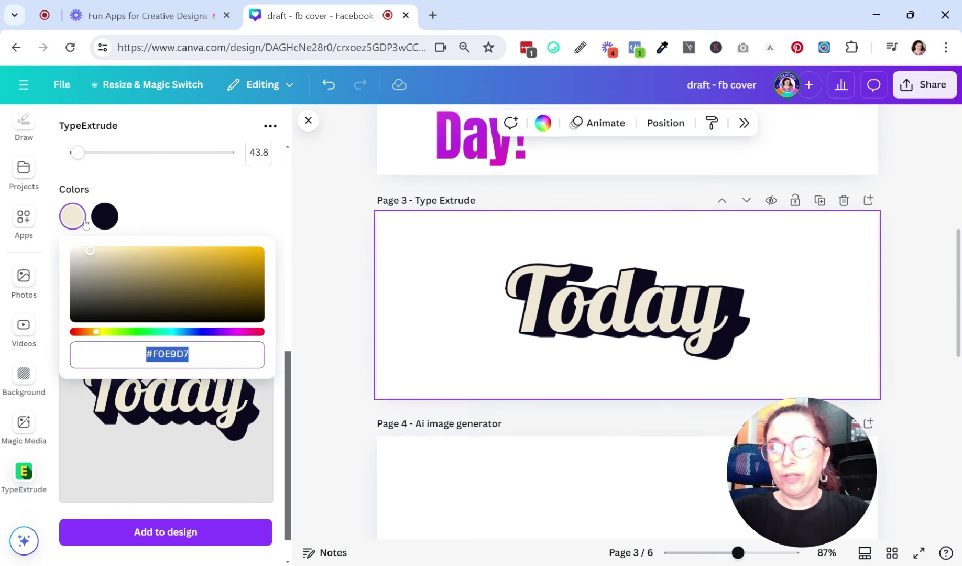
left_click(133, 331)
left_click(132, 215)
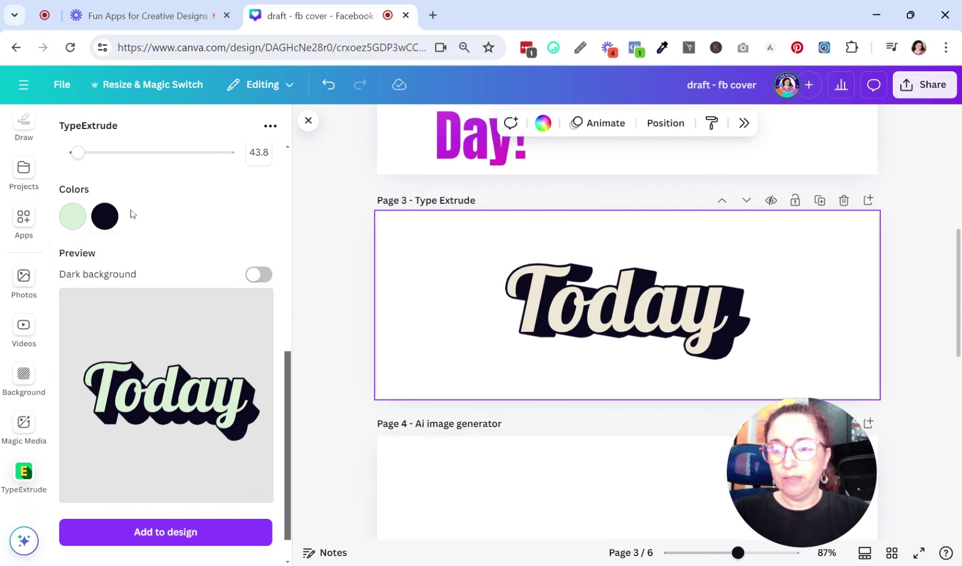
left_click(105, 216)
left_click_drag(217, 332, 237, 331)
left_click(167, 451)
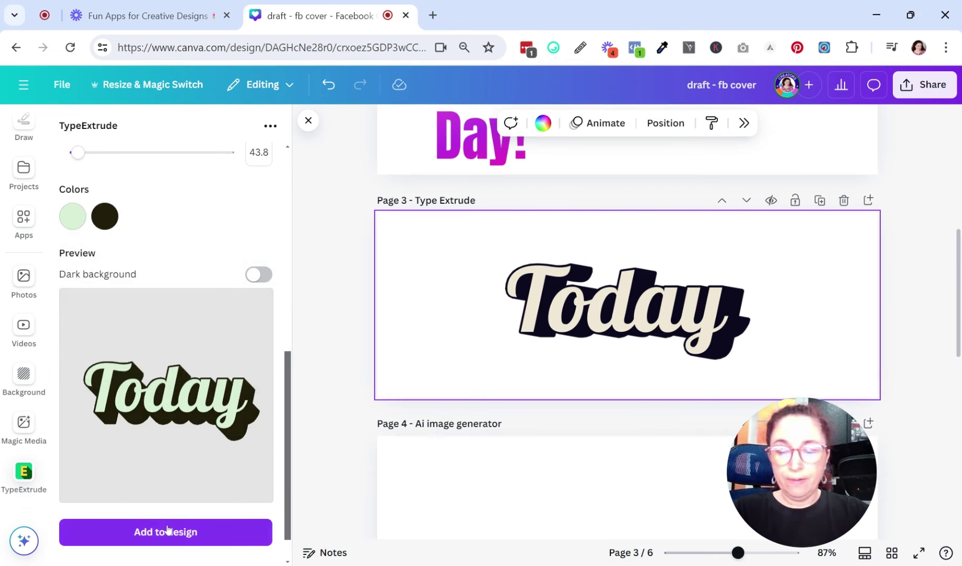
scroll(156, 451, "down", 1)
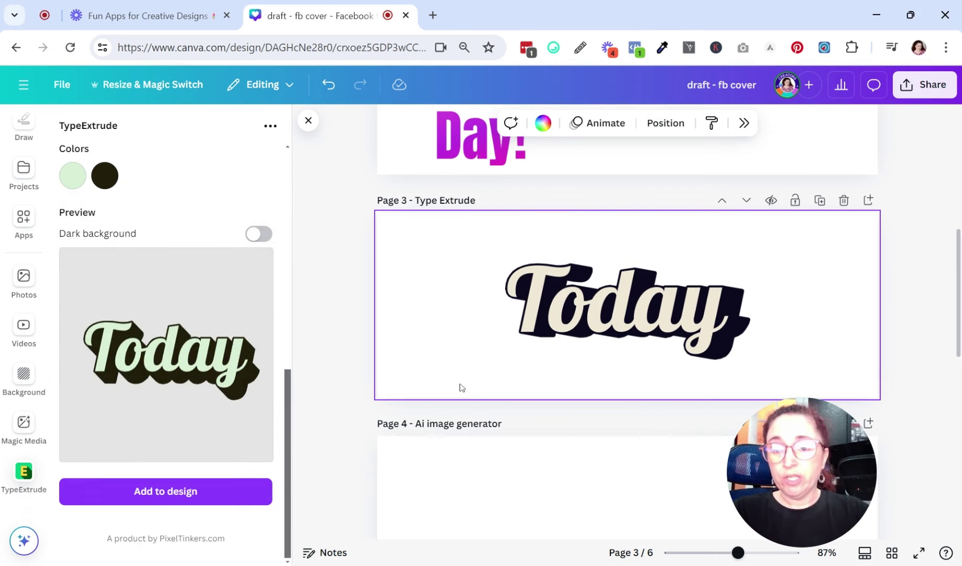
Replace the extruded "Today" on page 3 with a fresh one, enlarged and placed near the page's centre.
left_click(601, 338)
key("Delete")
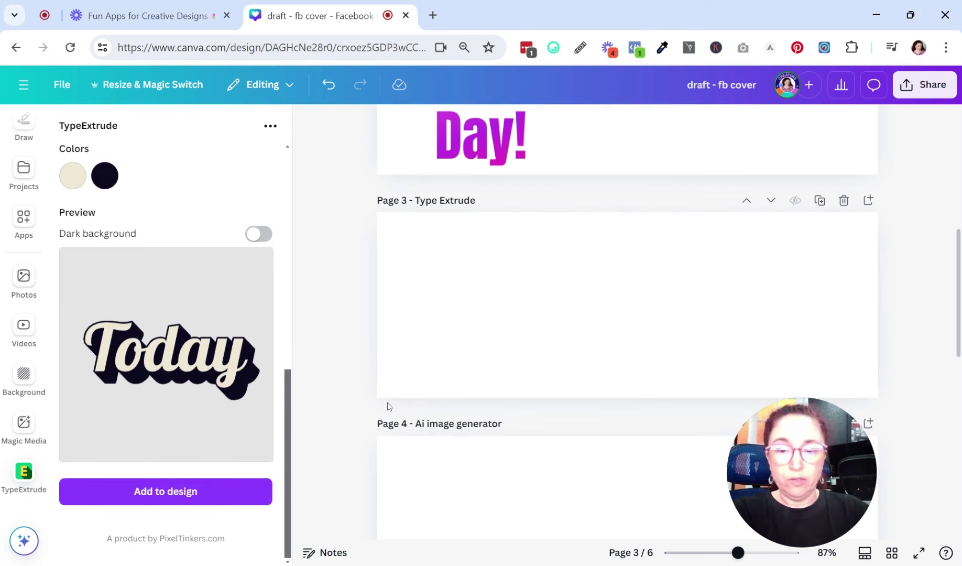
left_click(151, 497)
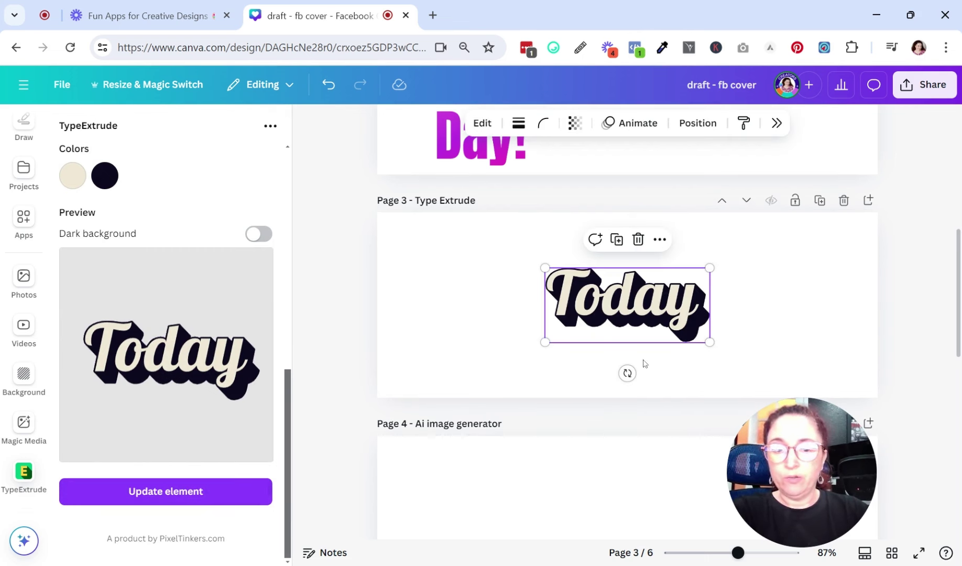
left_click_drag(545, 343, 498, 362)
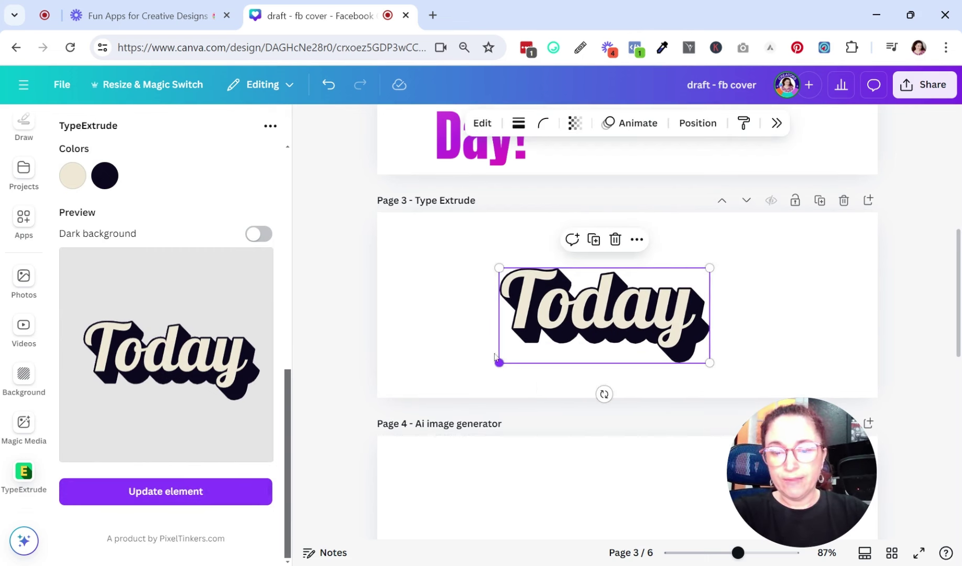
left_click(453, 337)
scroll(462, 369, "up", 2)
scroll(463, 369, "down", 3)
left_click(591, 247)
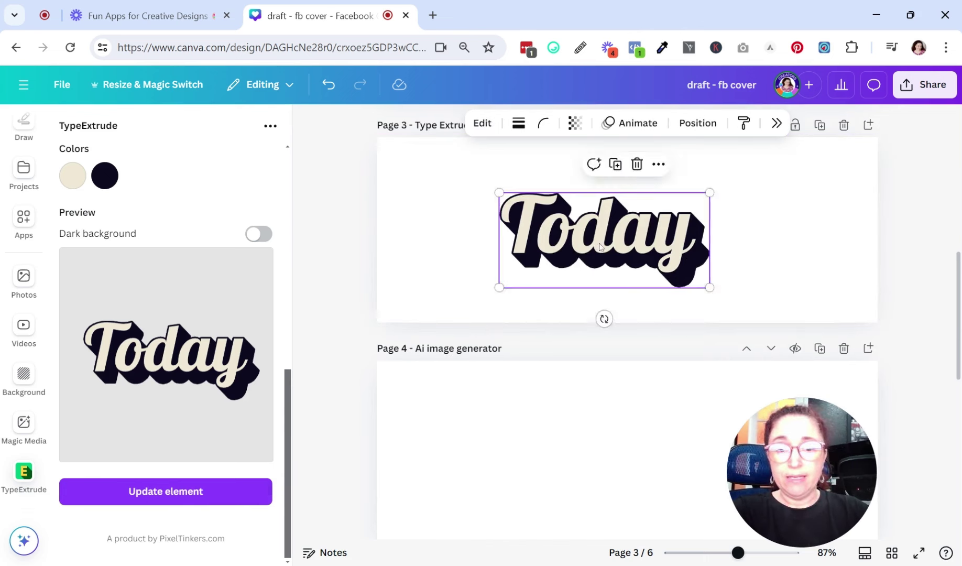
left_click_drag(592, 247, 624, 243)
Close TypeExtrude, deselect the "Today" text and go to page 4.
scroll(533, 380, "down", 2)
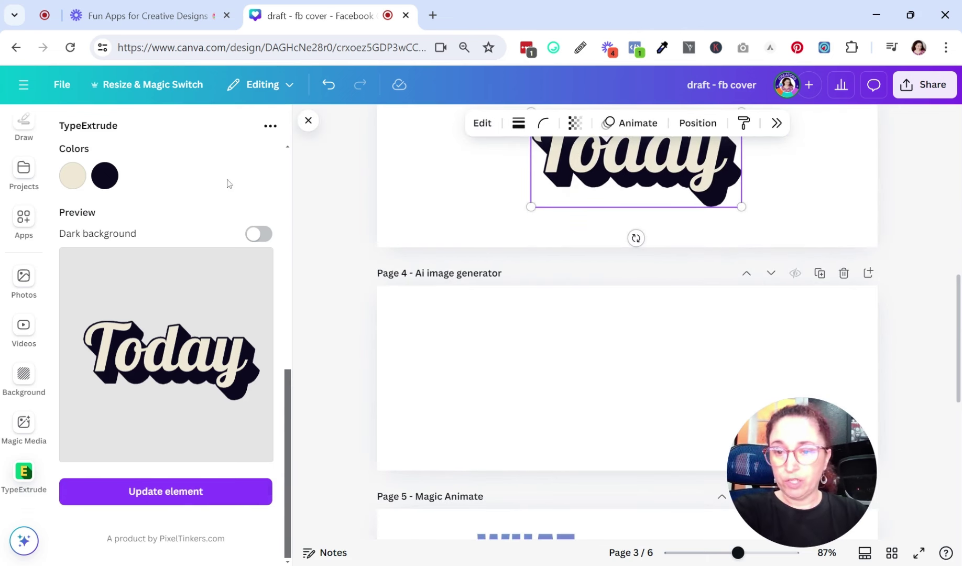
left_click(309, 121)
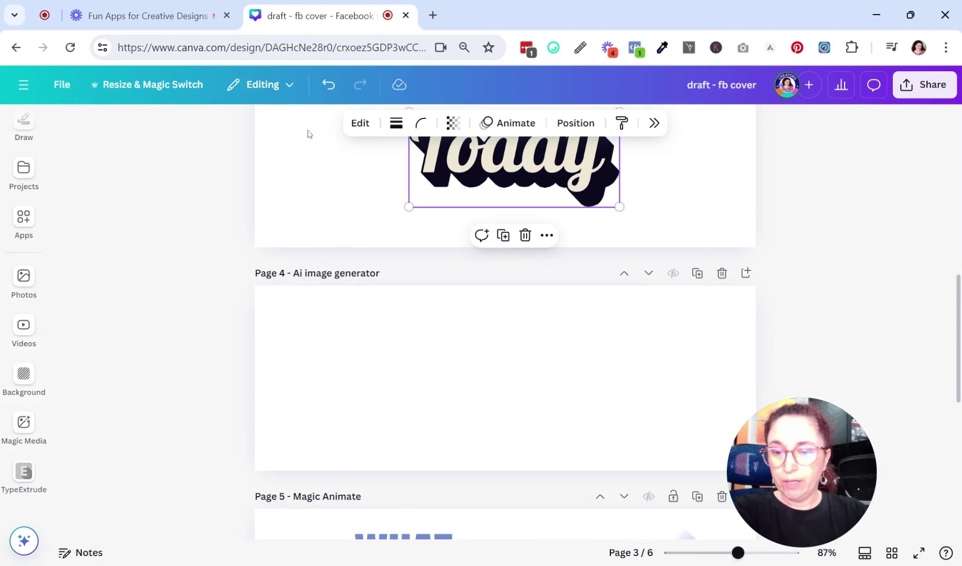
left_click(171, 350)
scroll(172, 350, "down", 2)
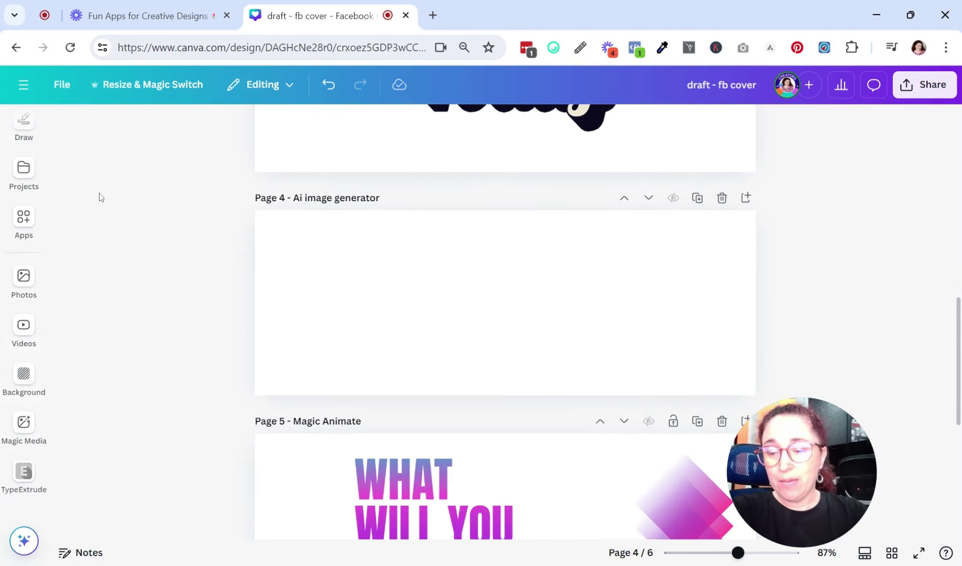
Open the AI image generator for page 4 and look over its image styles and aspect ratios.
left_click(4, 218)
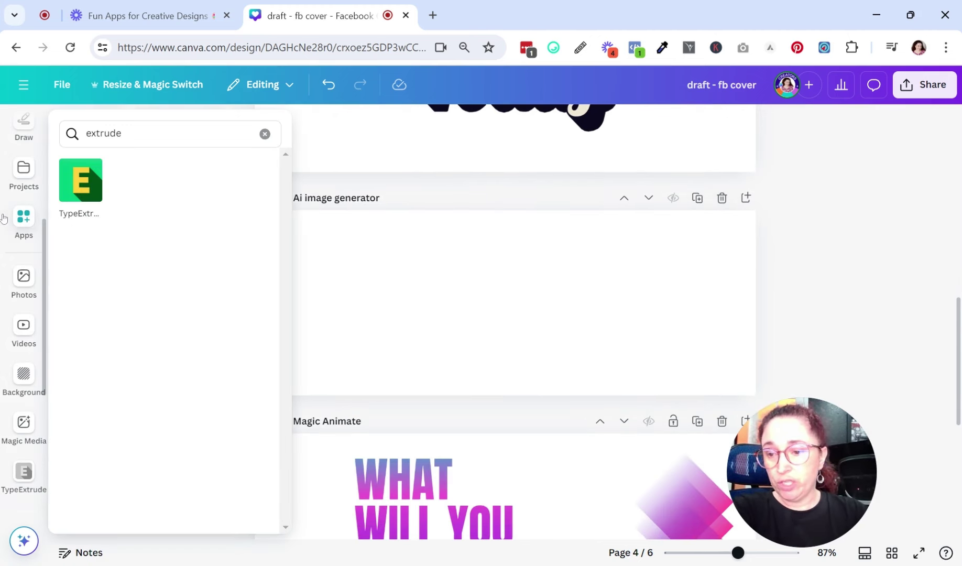
scroll(15, 289, "up", 5)
left_click(15, 289)
left_click(15, 187)
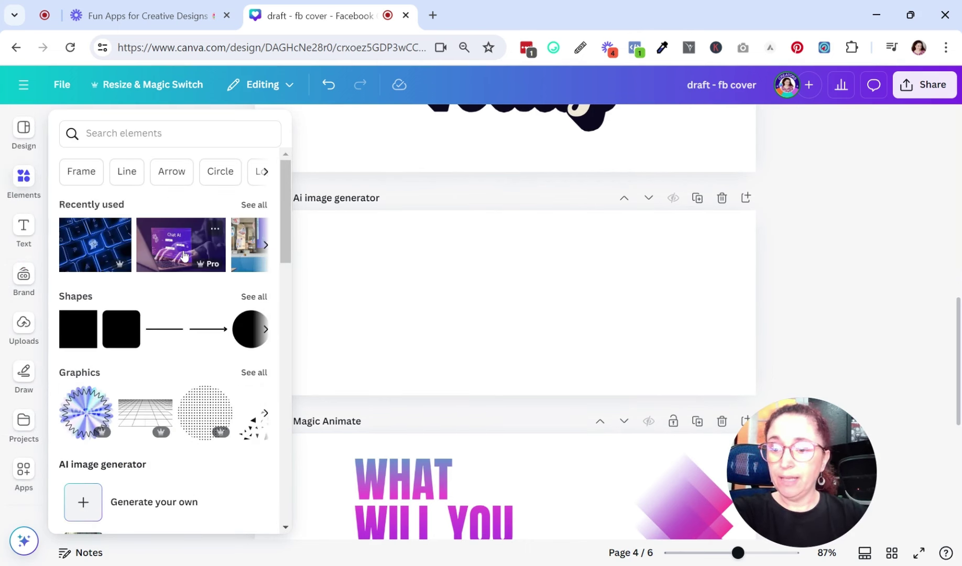
scroll(183, 256, "down", 5)
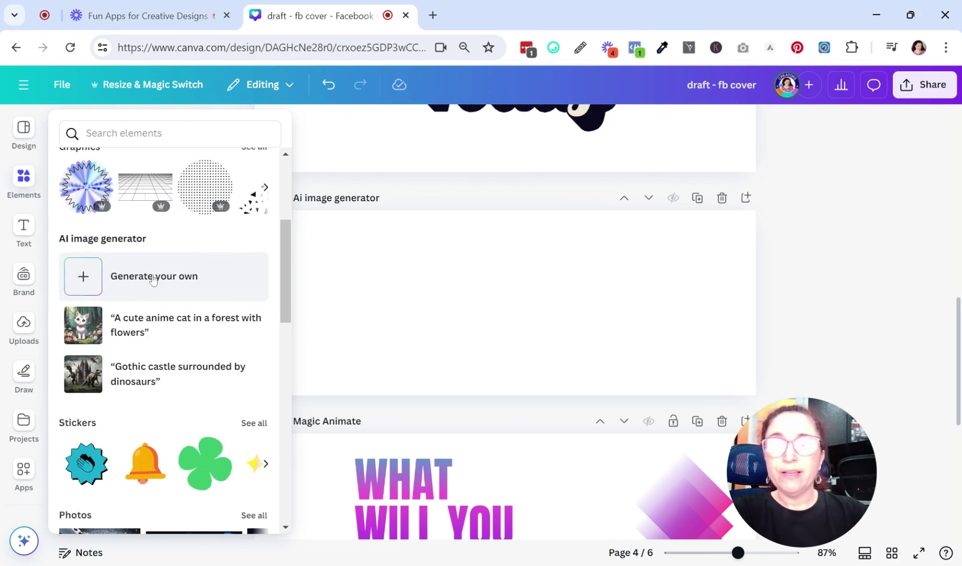
left_click(153, 279)
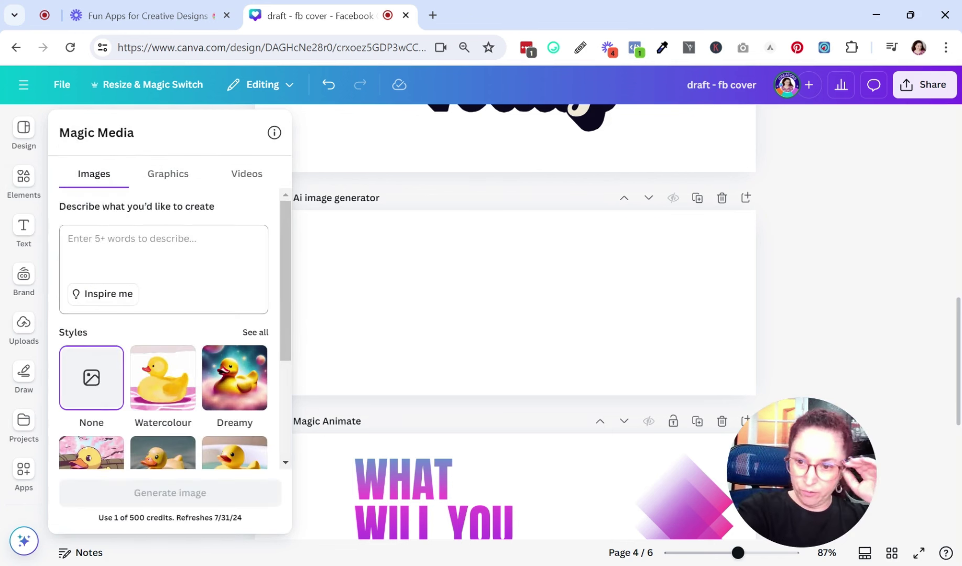
scroll(211, 426, "down", 4)
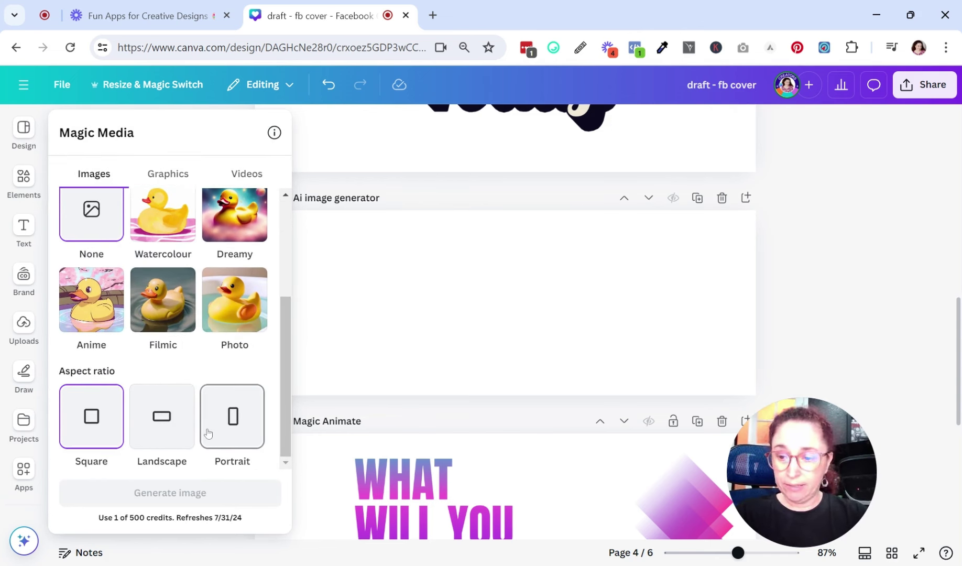
Fill the image description with an automatically suggested prompt, "Cute adorable little maltipoo, interior lighting".
scroll(197, 435, "up", 2)
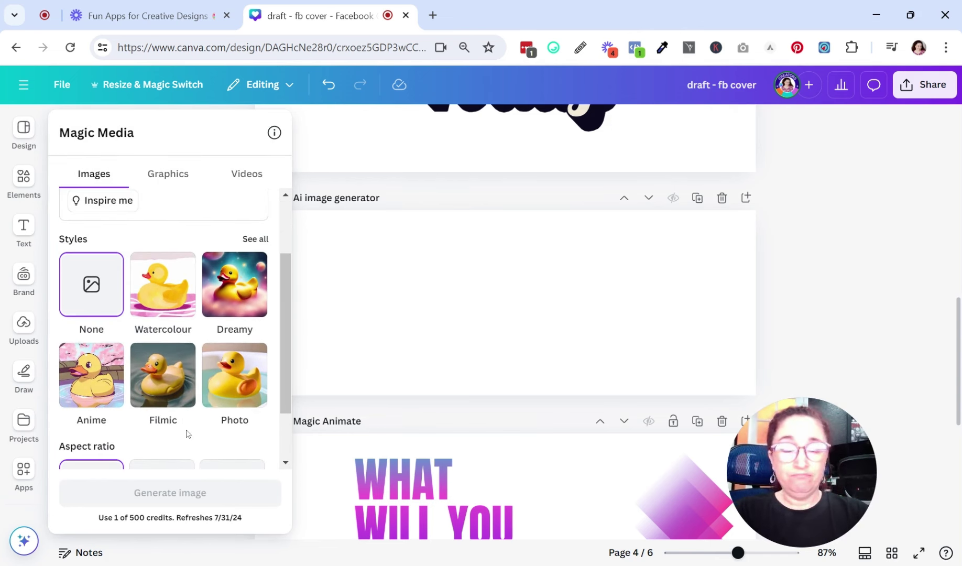
scroll(188, 418, "up", 2)
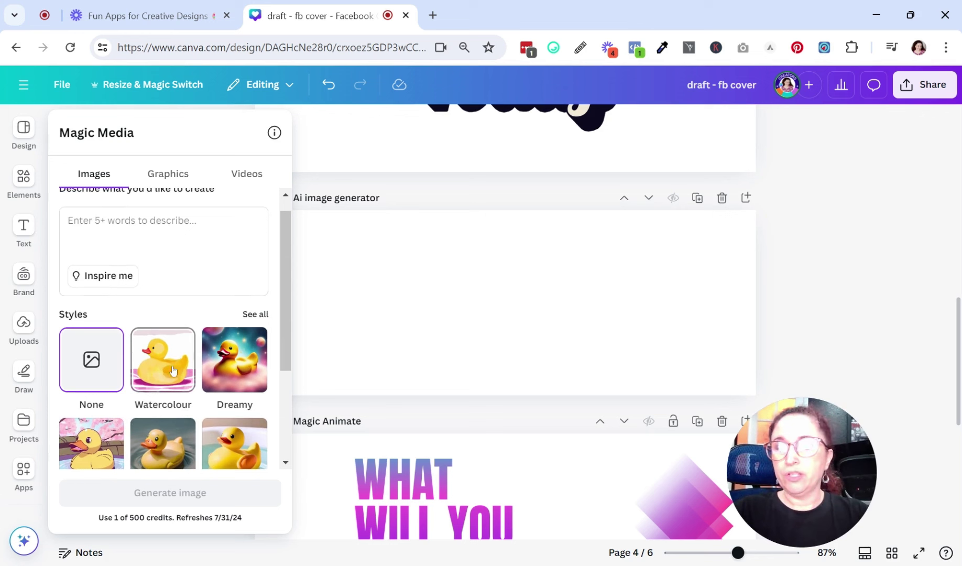
scroll(173, 369, "down", 2)
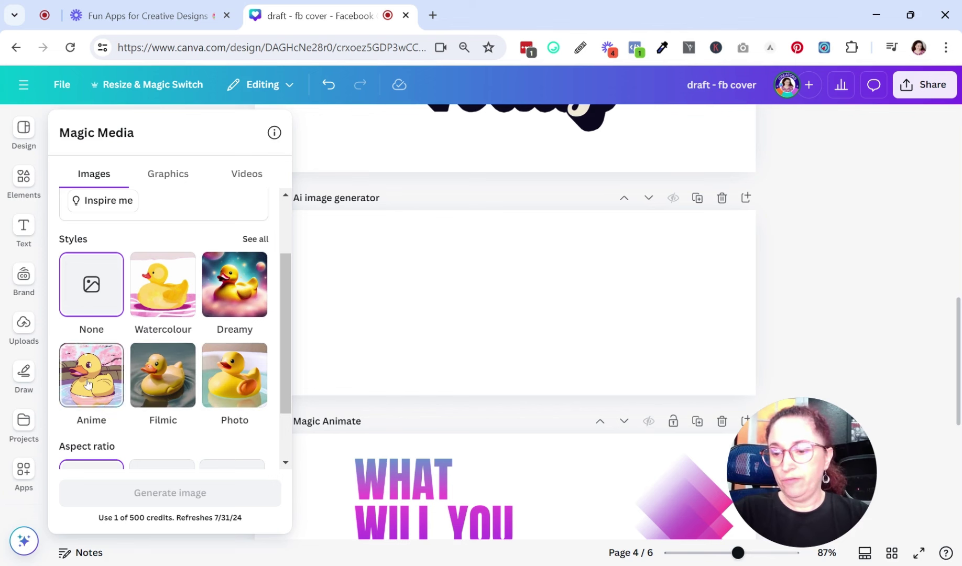
scroll(94, 380, "down", 2)
scroll(233, 348, "up", 4)
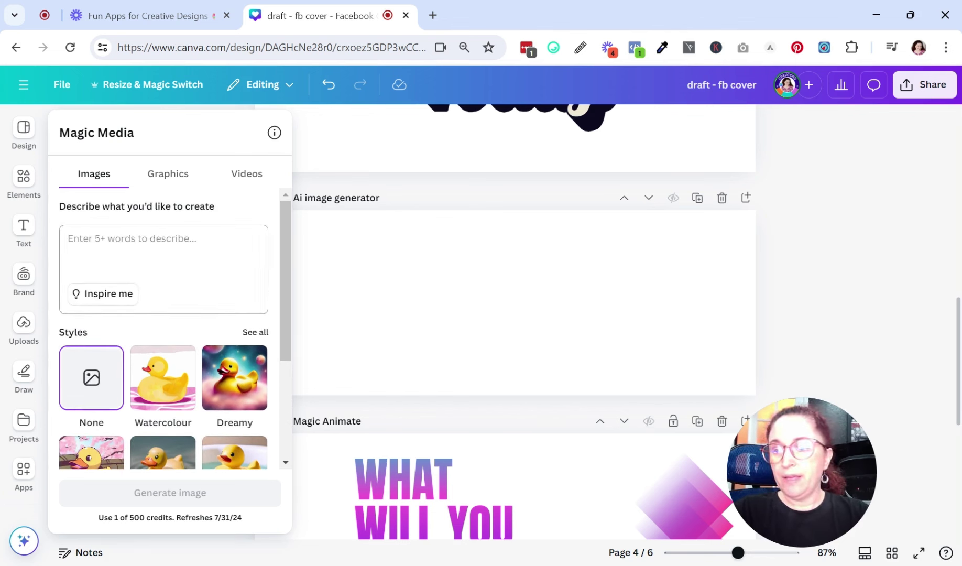
left_click(68, 239)
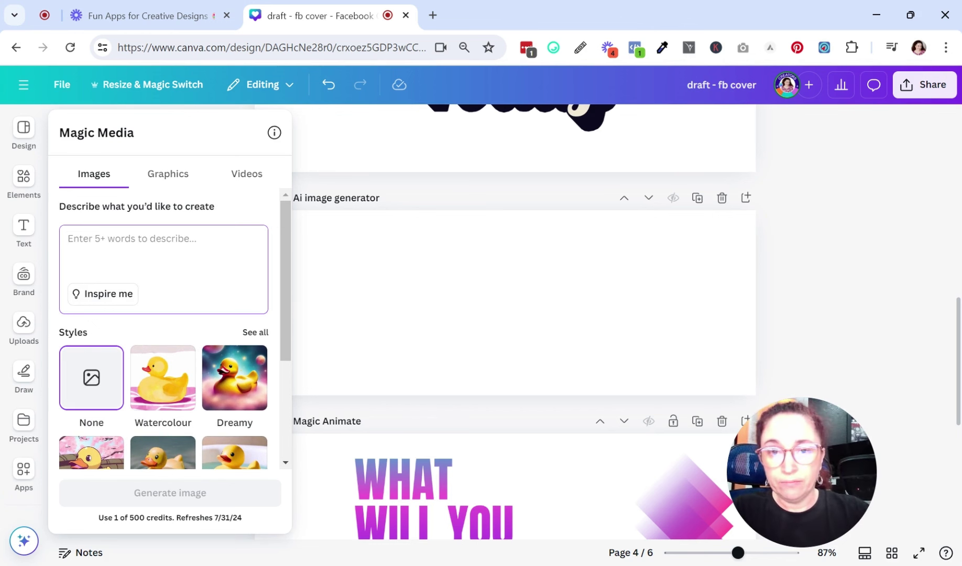
left_click(108, 294)
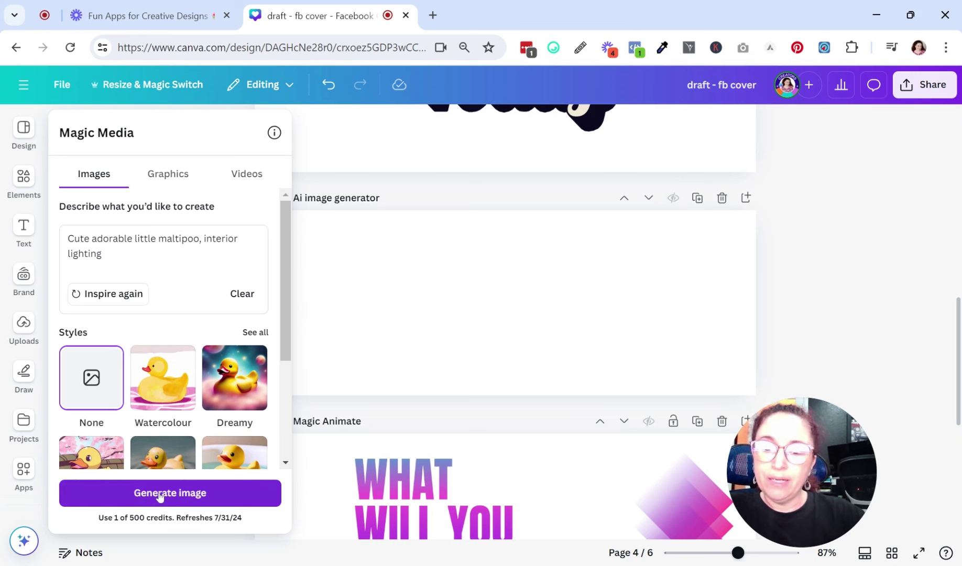
Choose the Watercolour style and generate the maltipoo images.
scroll(183, 424, "down", 2)
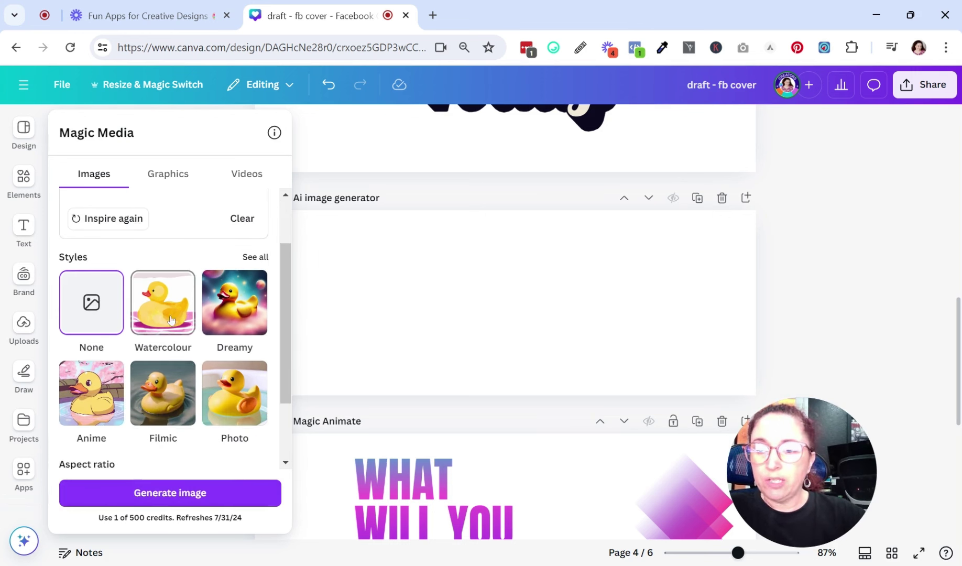
left_click(161, 299)
scroll(163, 335, "up", 2)
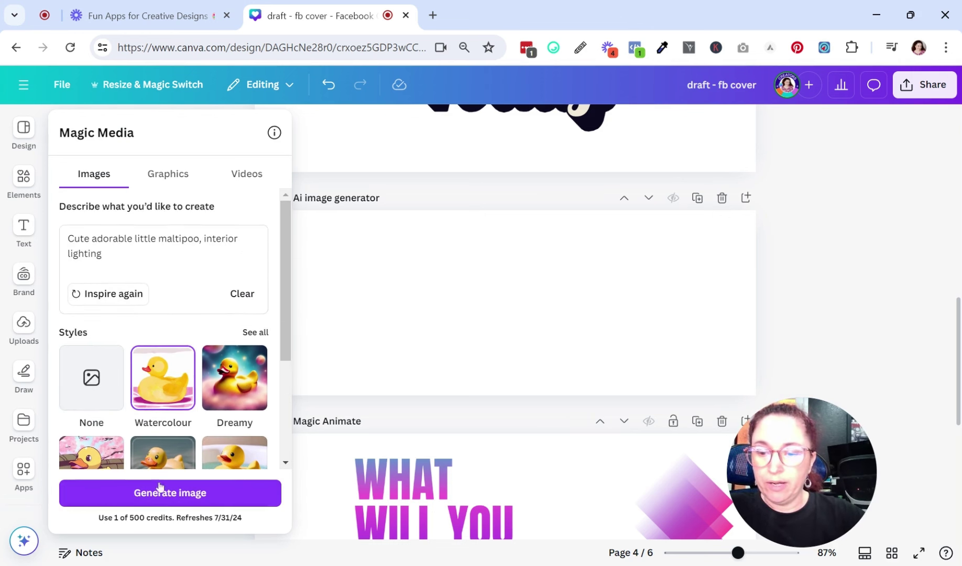
left_click(146, 494)
Reopen the AI image generator from the elements library to get back to the maltipoo images.
left_click(324, 441)
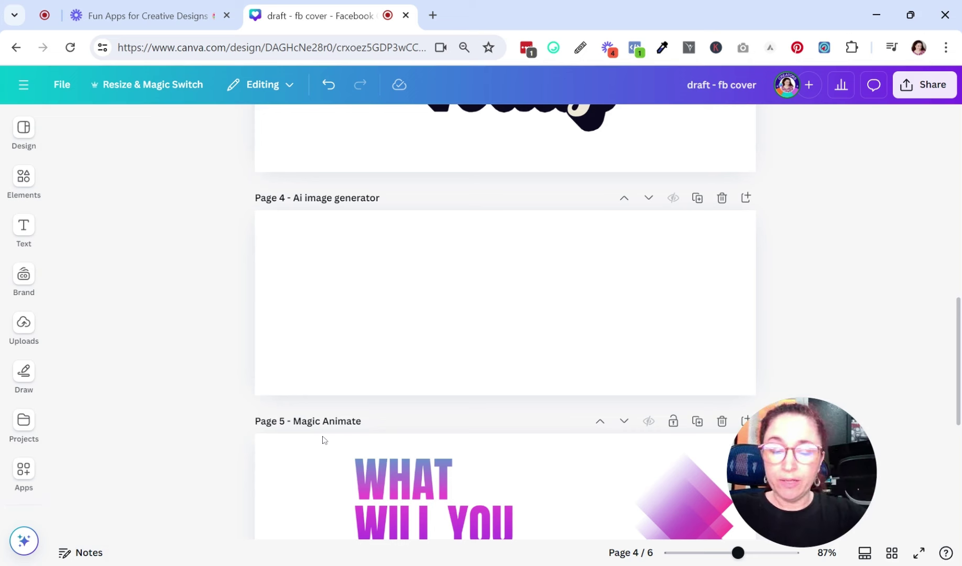
left_click(23, 178)
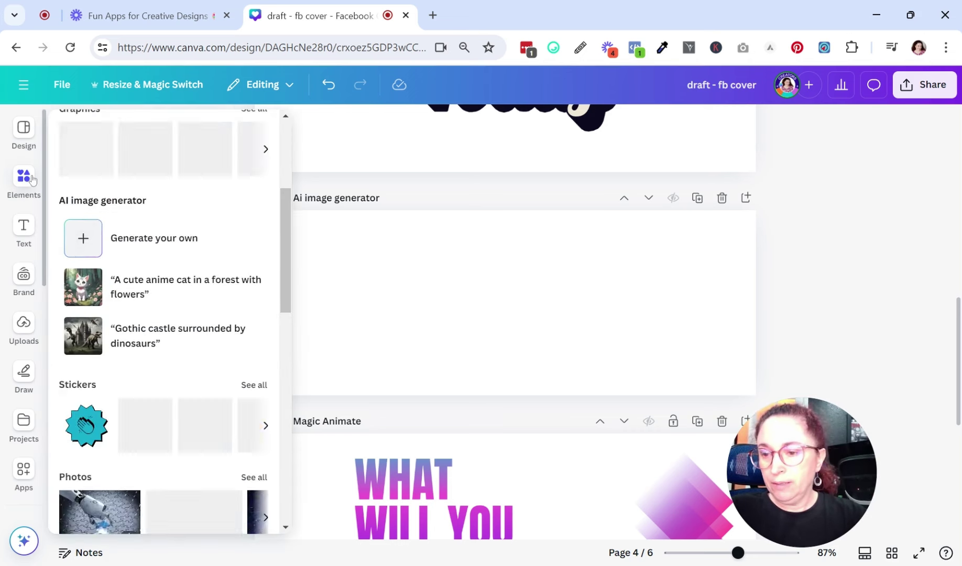
scroll(156, 262, "down", 3)
scroll(173, 299, "up", 7)
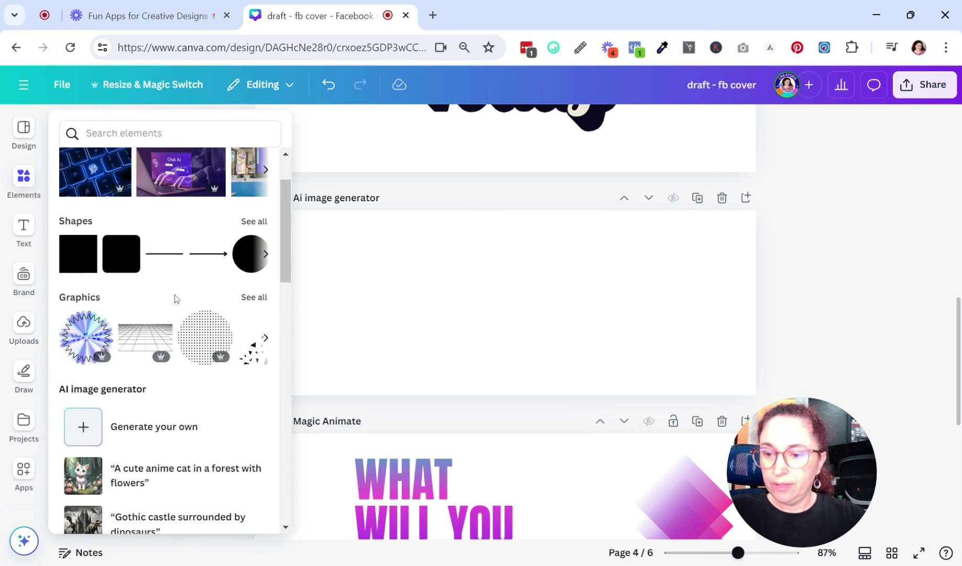
scroll(139, 343, "down", 4)
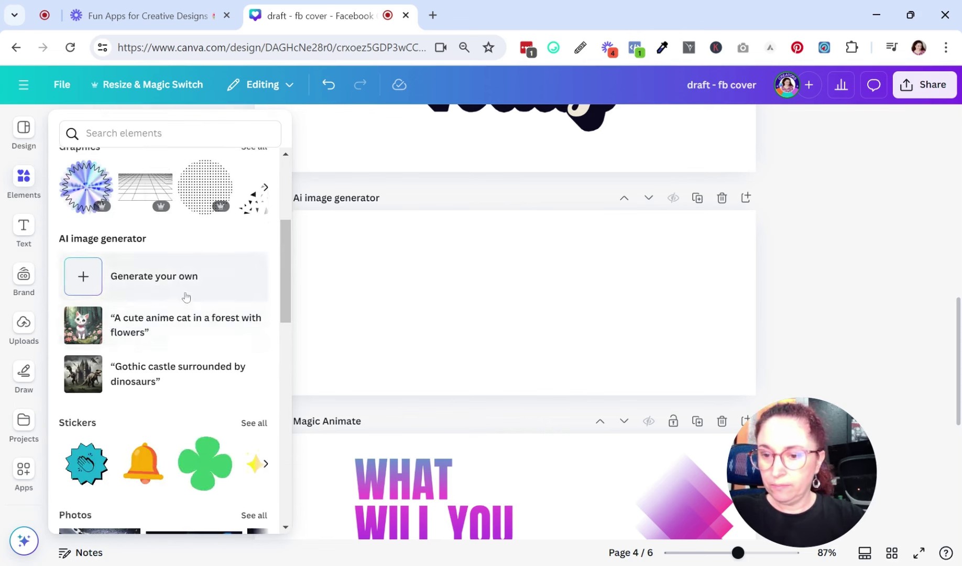
left_click(189, 295)
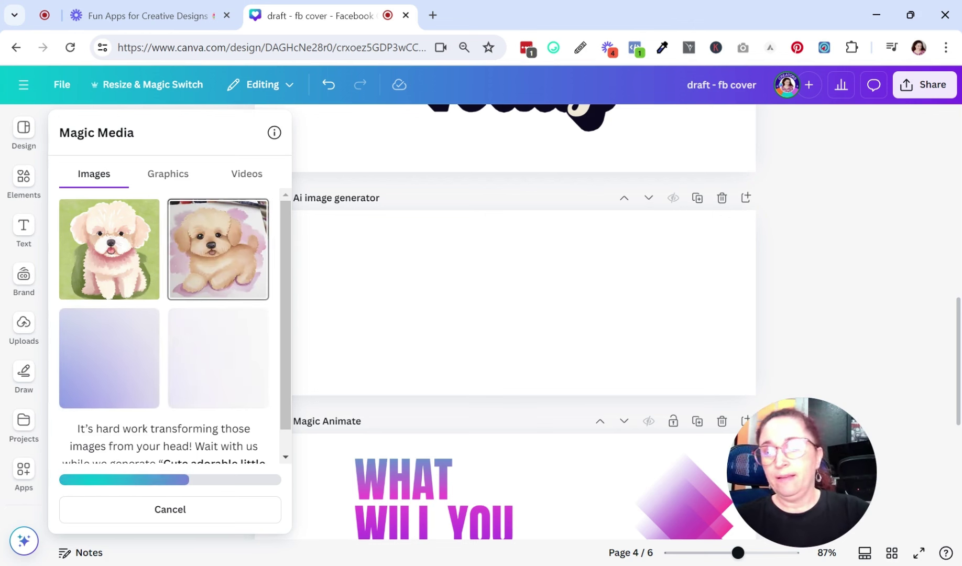
Add the sitting puppy with the plain magenta background to page 4, enlarge it and place it in the page's left part.
scroll(172, 296, "down", 1)
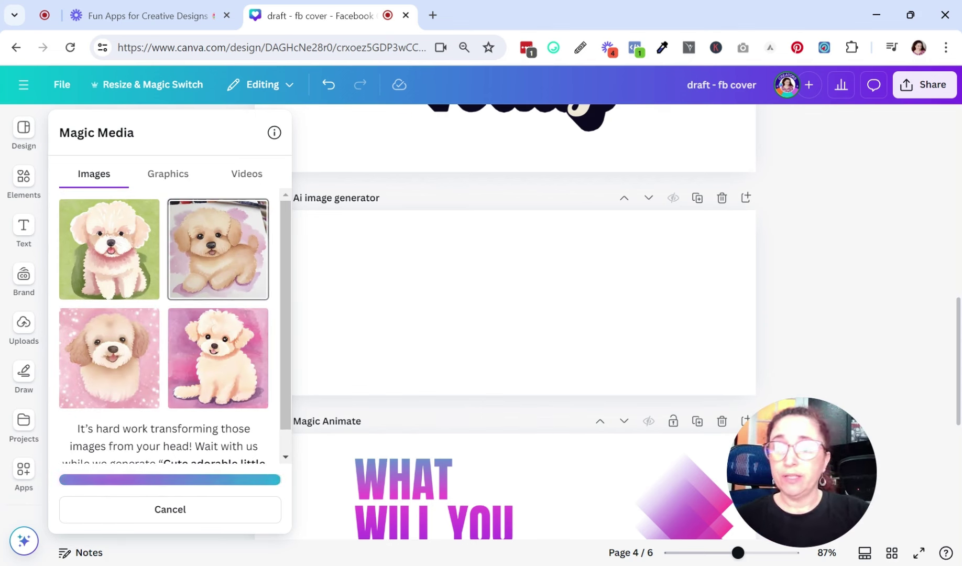
left_click(217, 372)
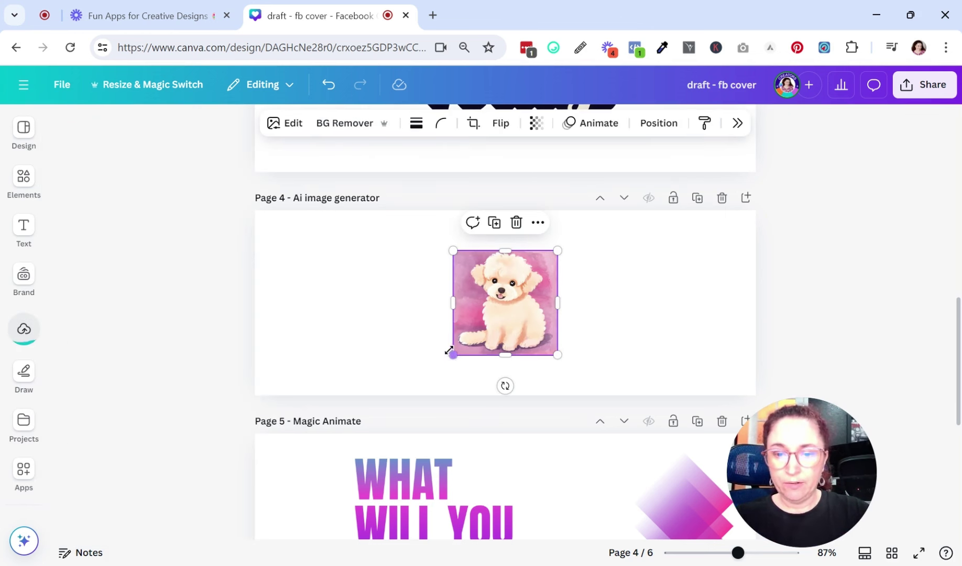
left_click_drag(450, 351, 347, 328)
left_click(506, 275)
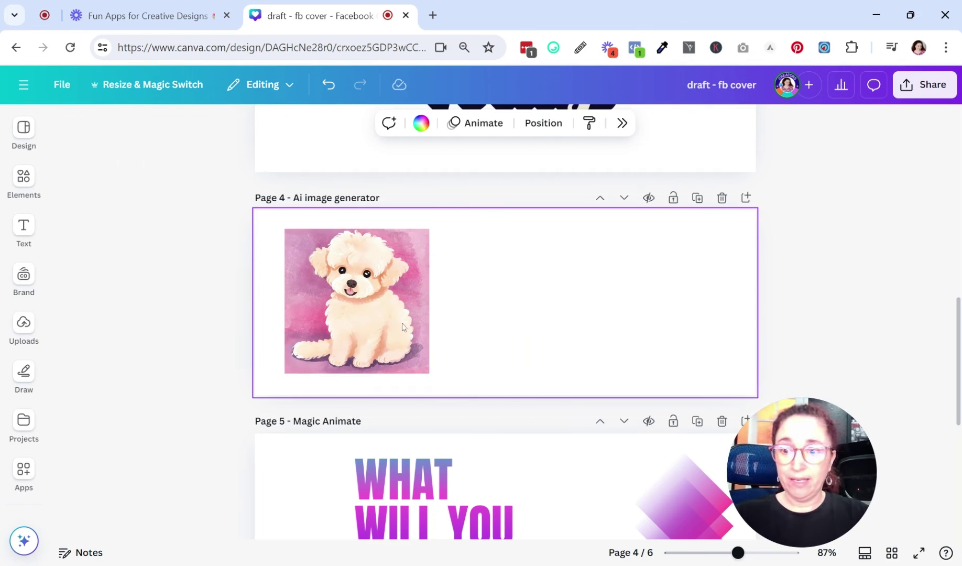
Add the generated puppy portrait with the sparkling pink background to page 4.
mouse_move(28, 482)
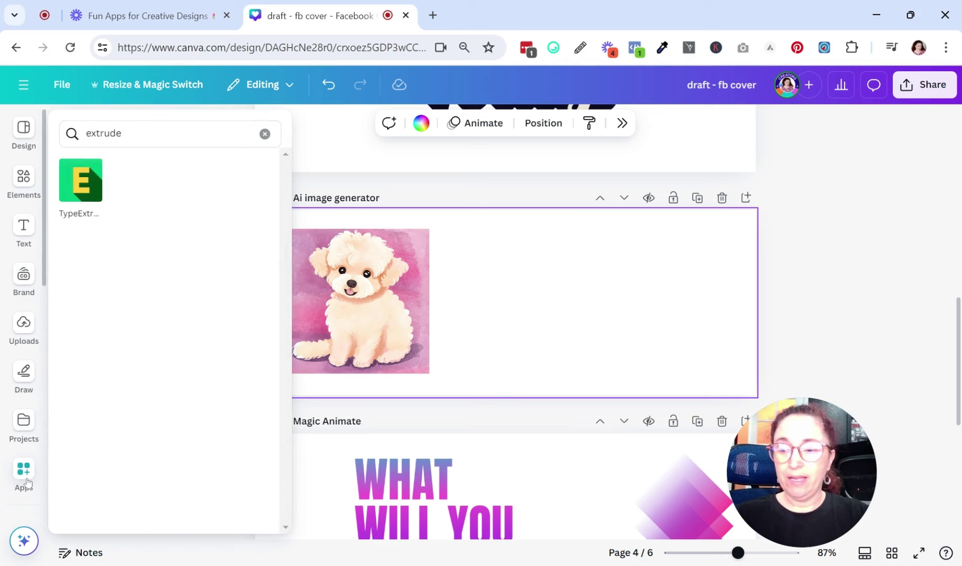
left_click(19, 172)
scroll(147, 321, "down", 4)
scroll(146, 321, "up", 4)
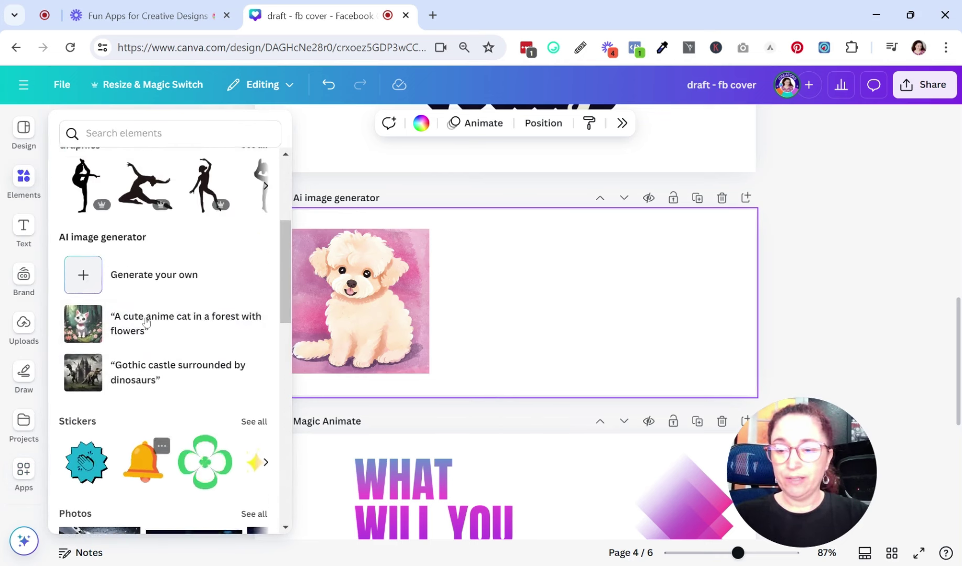
left_click(149, 274)
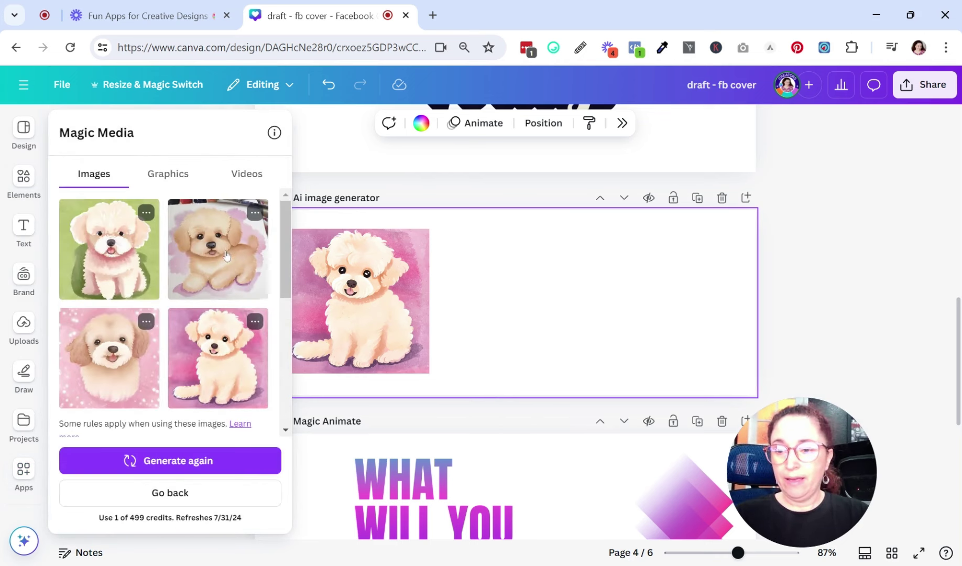
left_click(108, 358)
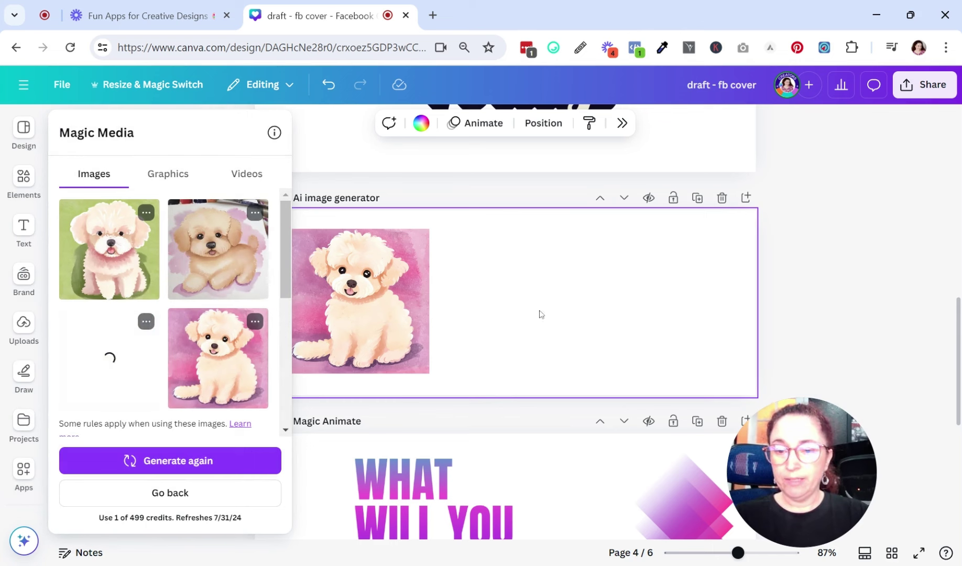
left_click(298, 322)
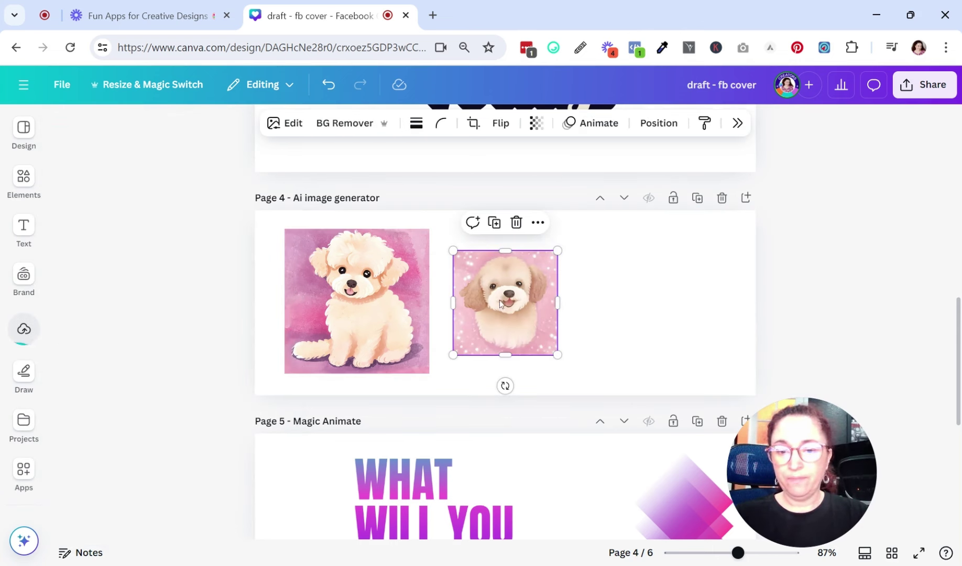
Enlarge the puppy portrait to the same size as the first image and align it beside it.
left_click_drag(557, 355, 576, 373)
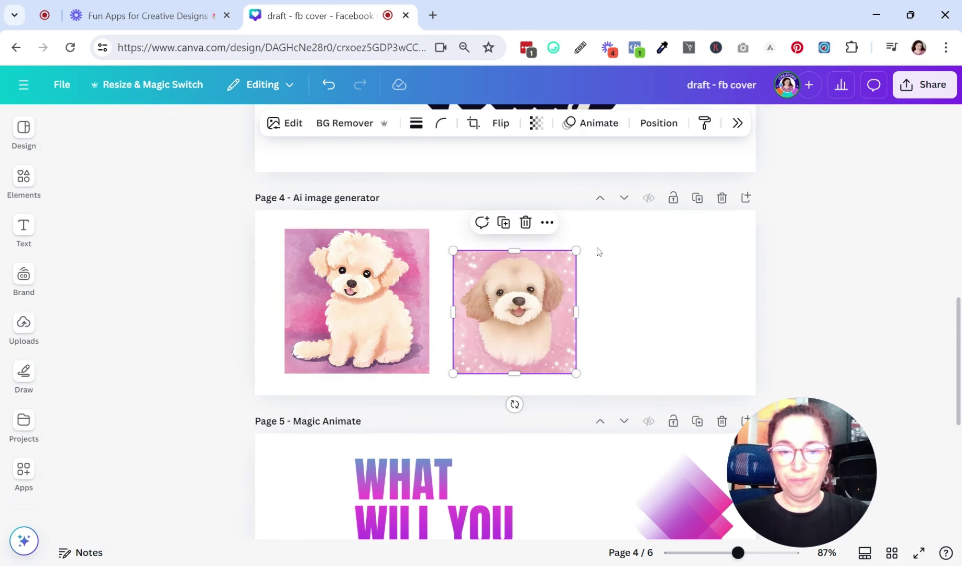
left_click_drag(579, 249, 597, 228)
left_click_drag(529, 297, 525, 299)
left_click(228, 310)
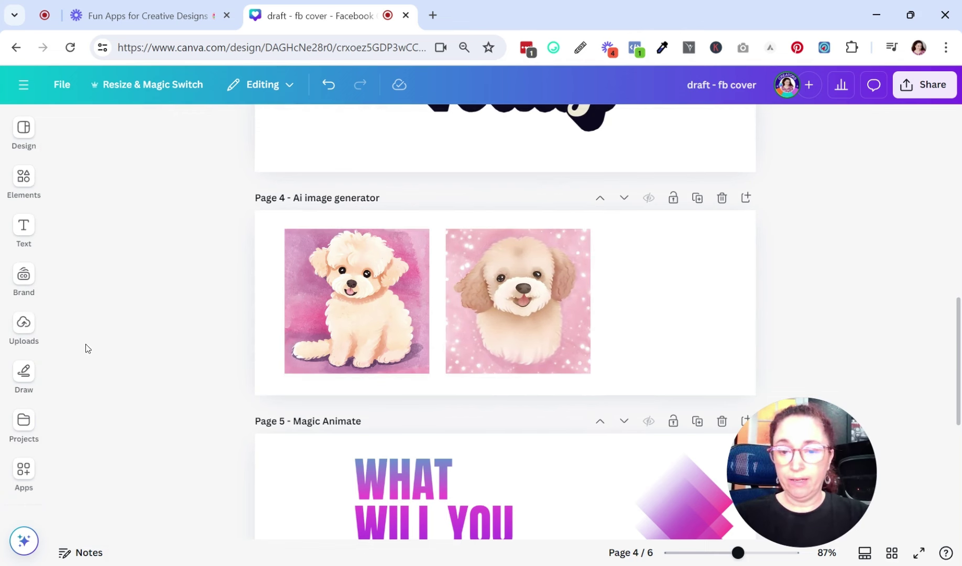
Place a second copy of the generated sitting puppy on page 4, to the right of the portrait.
mouse_move(29, 175)
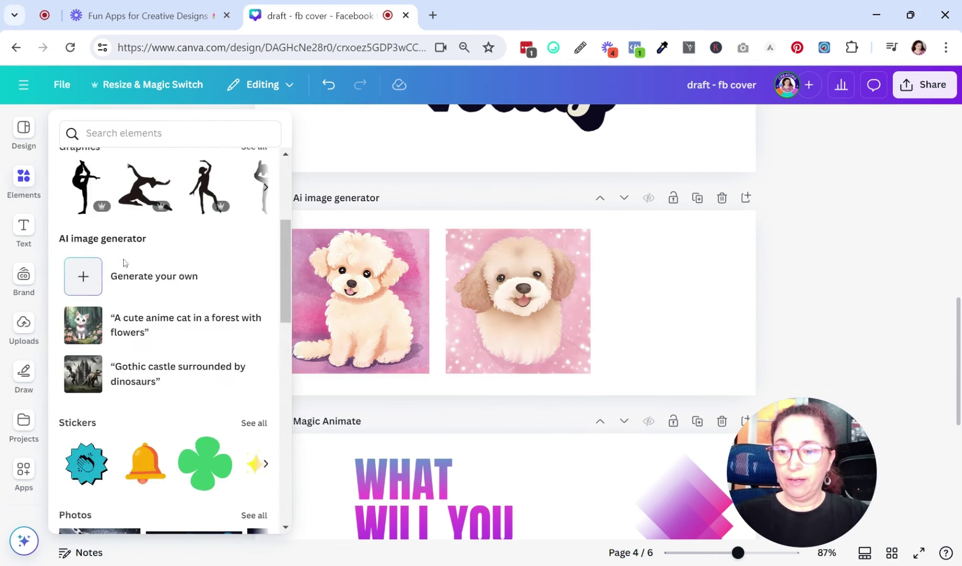
left_click(158, 278)
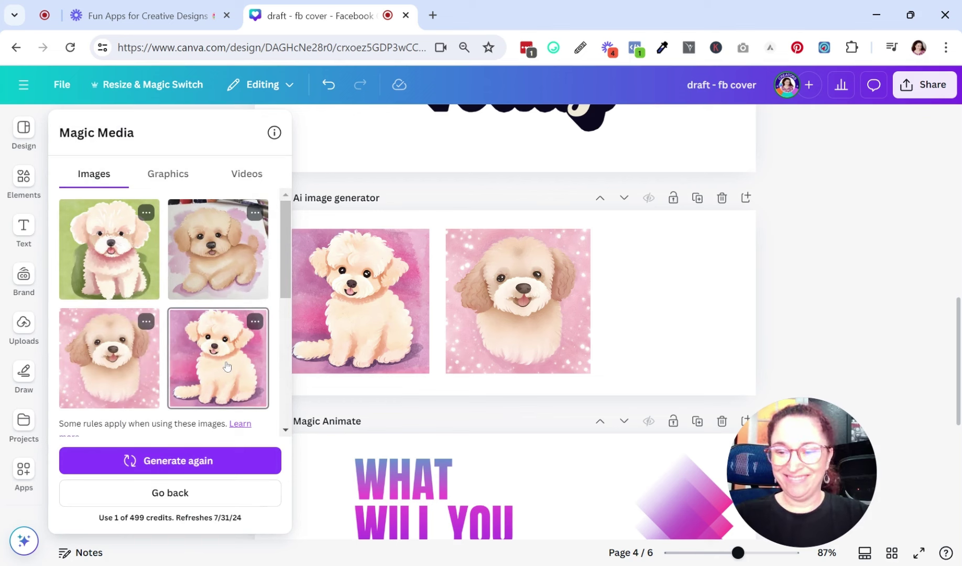
left_click_drag(226, 366, 709, 312)
left_click(815, 319)
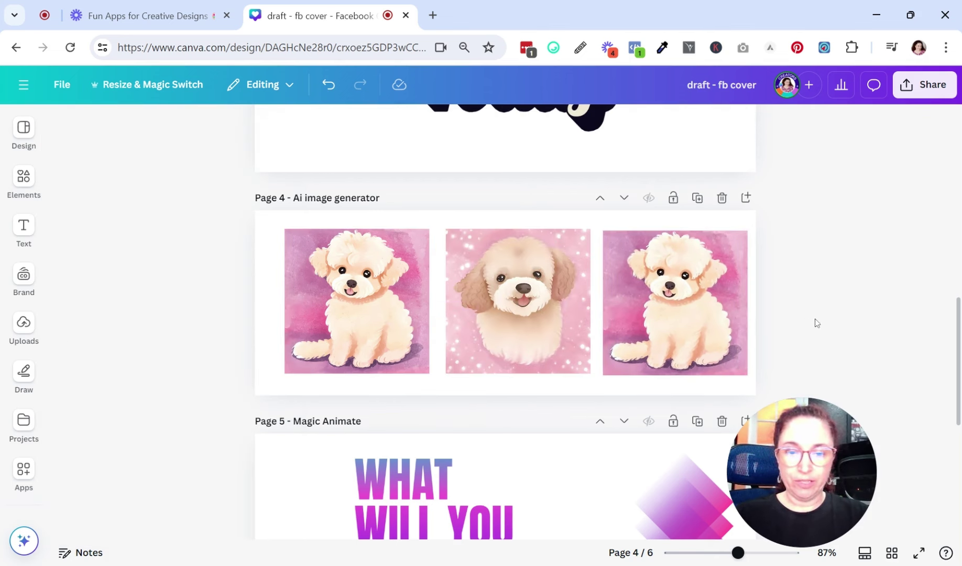
Shift all three puppy images slightly left to centre them on page 4, and even out the middle image's spacing.
left_click_drag(203, 316, 804, 295)
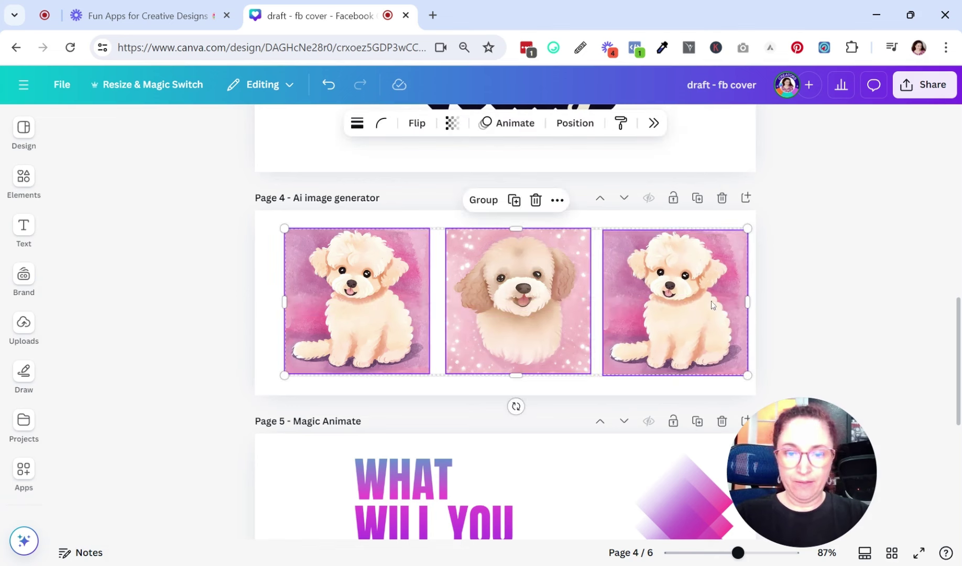
mouse_move(712, 301)
left_mouse_down()
mouse_move(691, 301)
mouse_move(700, 301)
left_mouse_up()
left_click(849, 297)
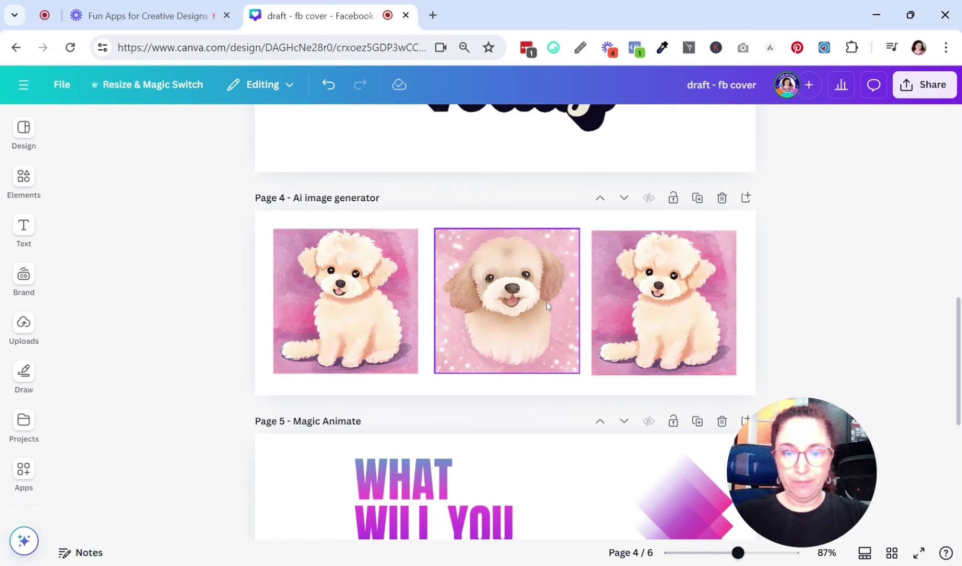
left_click_drag(547, 302, 543, 299)
left_click(838, 299)
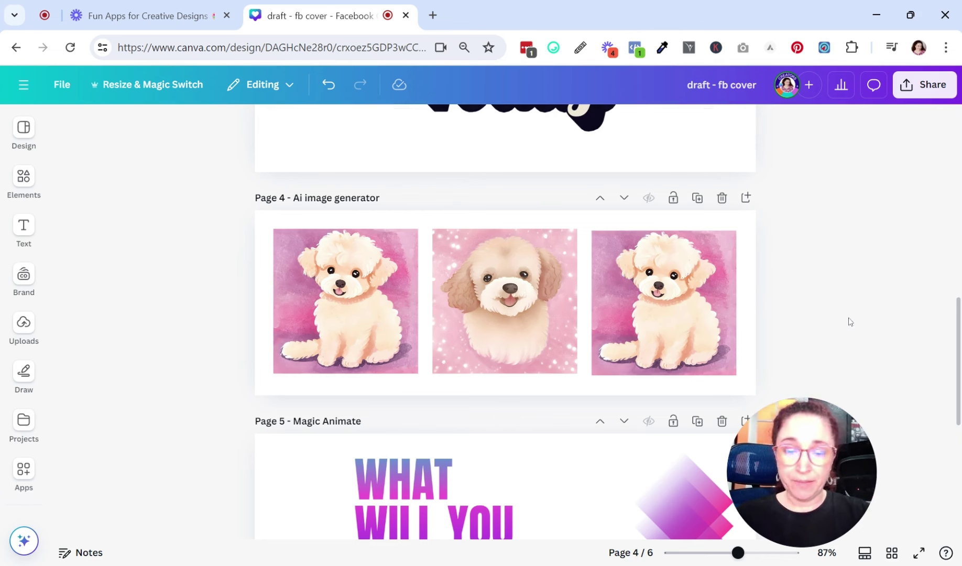
Open the animation options for the "WHAT WILL YOU DESIGN TODAY?" text on page 5 and look through the available effects.
scroll(181, 334, "down", 1)
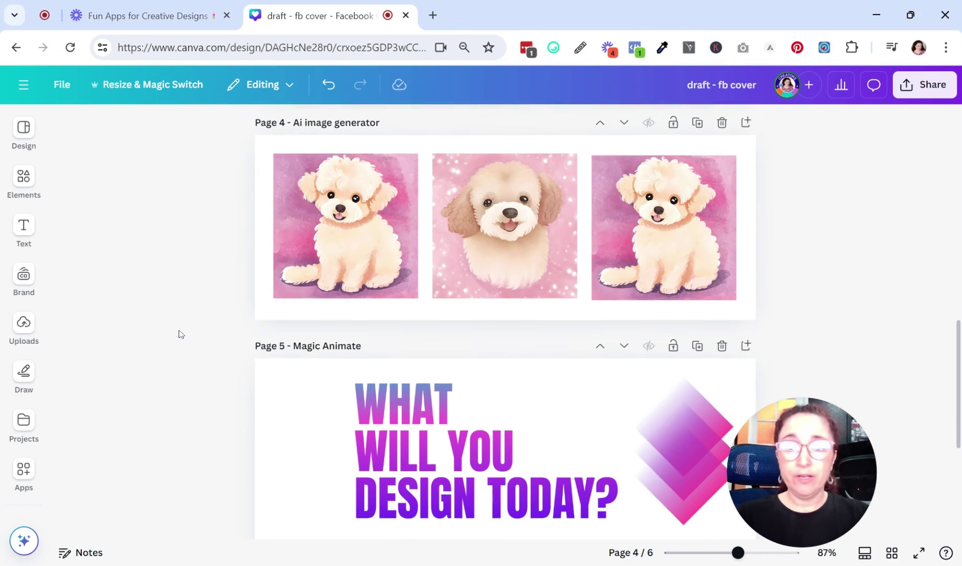
scroll(178, 341, "down", 2)
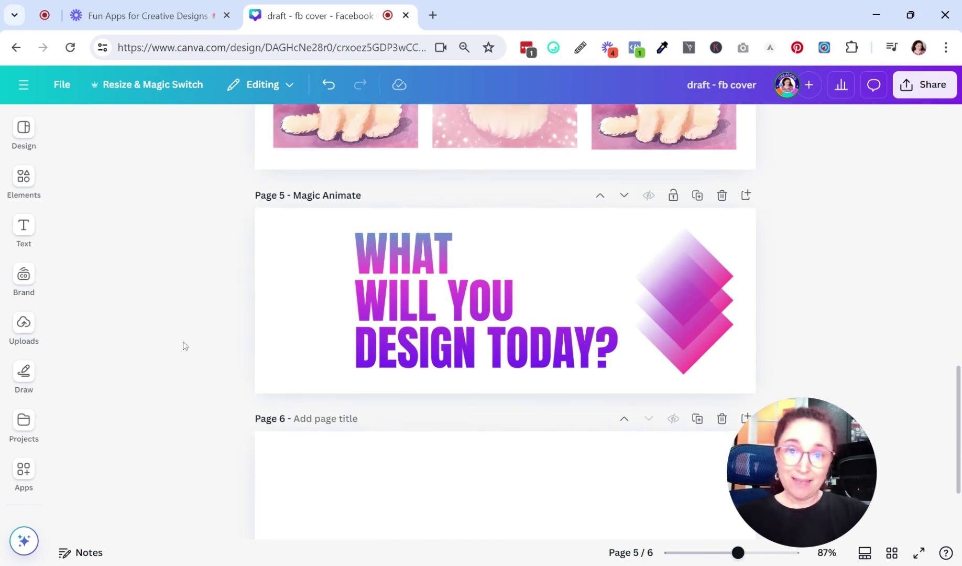
scroll(181, 341, "up", 1)
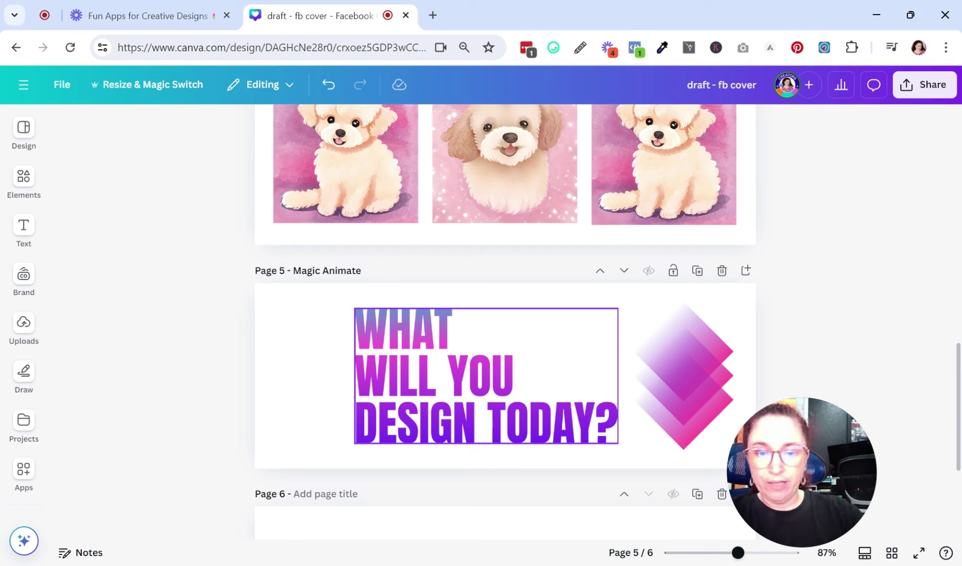
left_click(500, 400)
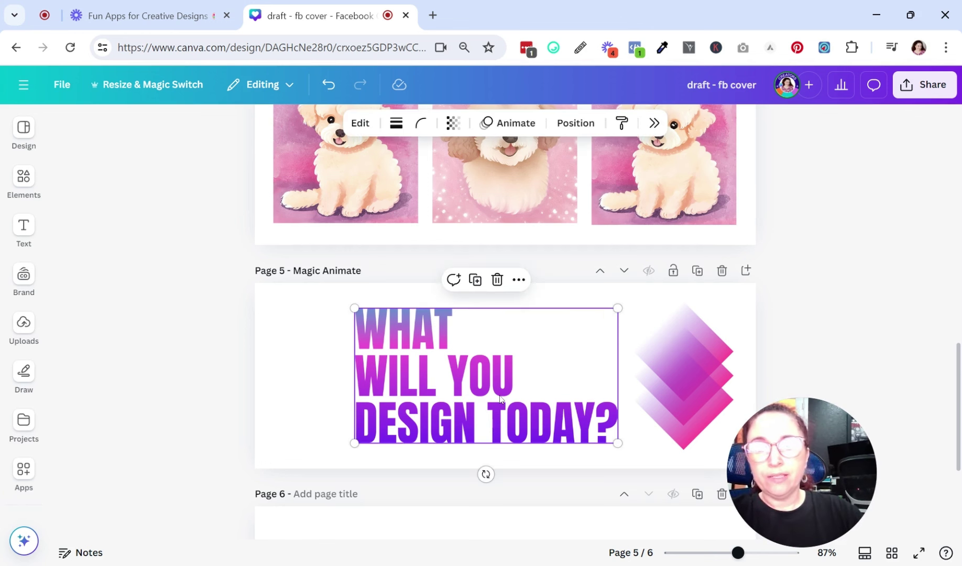
left_click(495, 124)
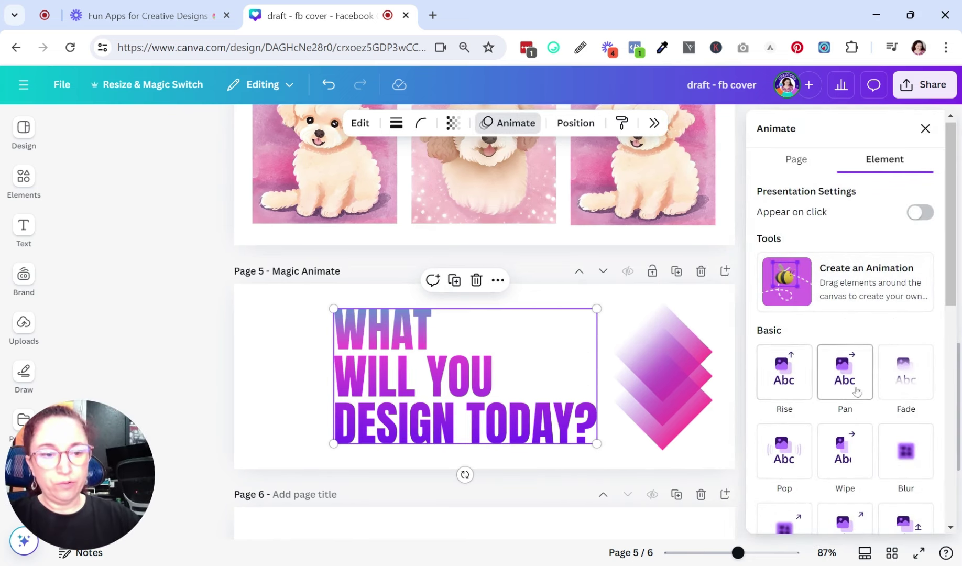
scroll(856, 393, "down", 9)
scroll(893, 416, "up", 9)
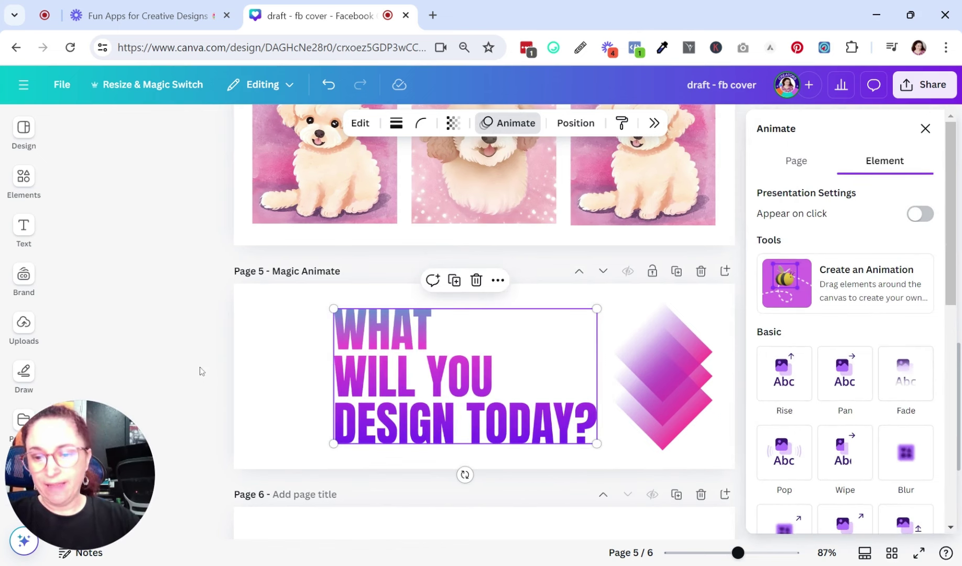
Apply the Bold style of Magic Animate to the design from the page animations of page 5.
key("Escape")
left_click(282, 324)
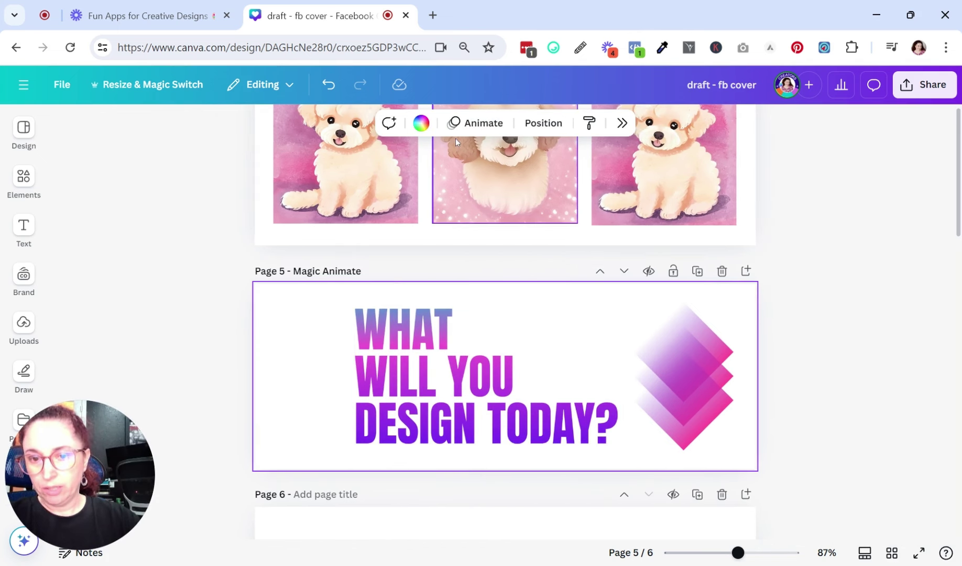
left_click(468, 128)
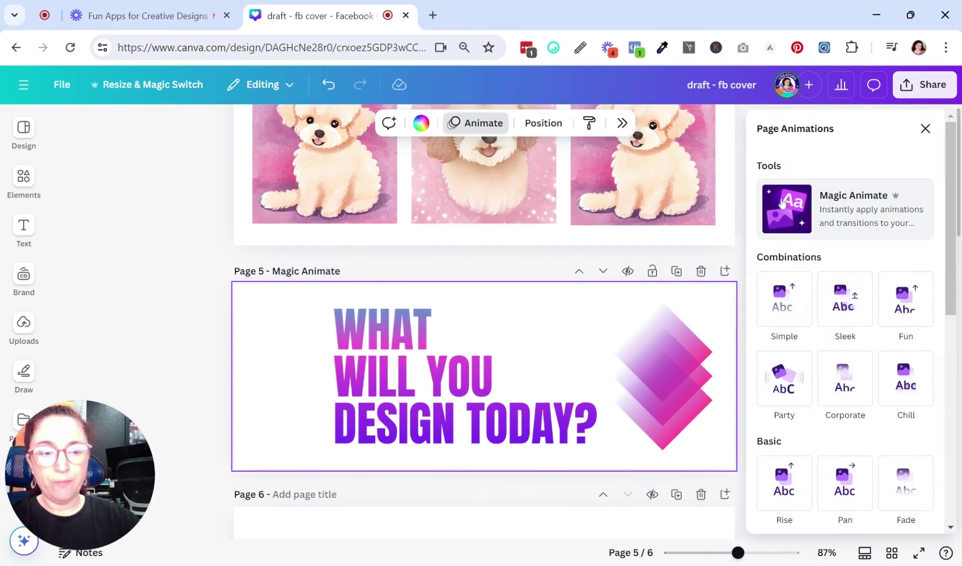
left_click(840, 210)
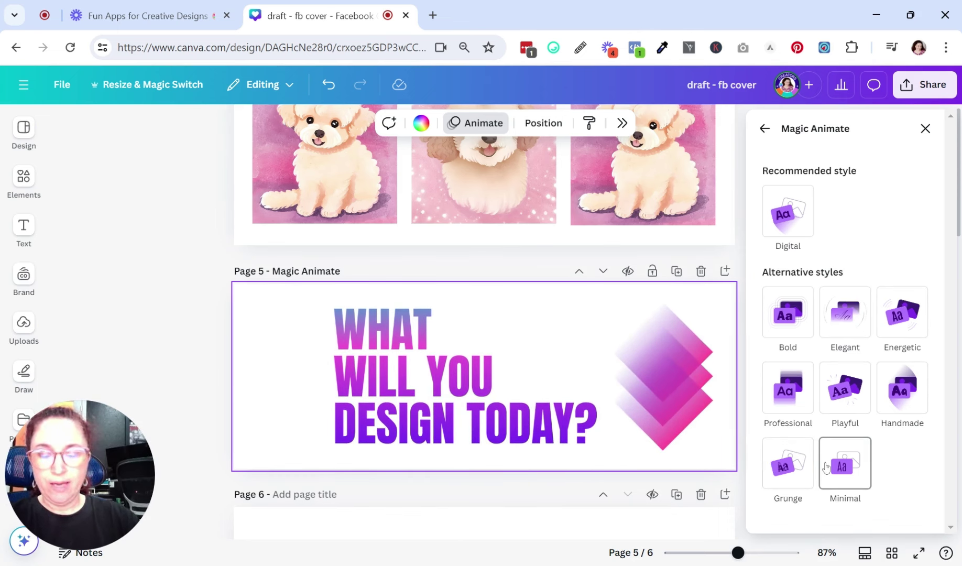
left_click(790, 322)
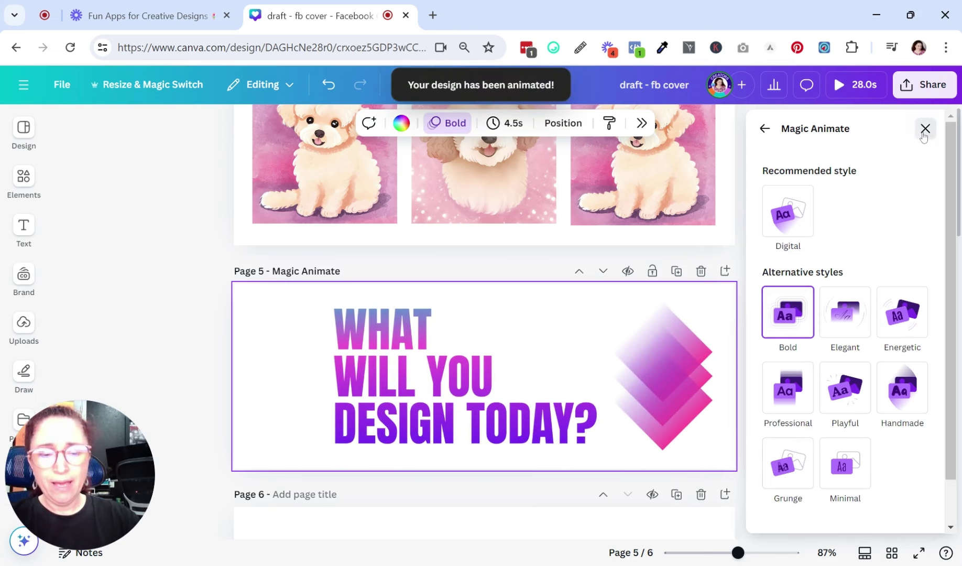
left_click(924, 132)
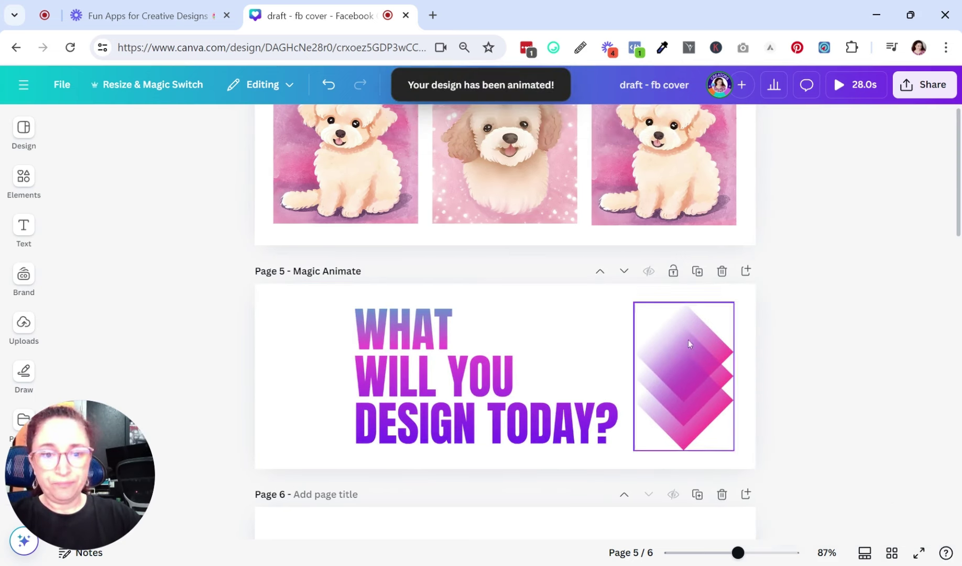
Preview the animated design, replay the "WHAT WILL YOU DESIGN TODAY?" page to check its animation, and close the preview.
scroll(748, 348, "down", 2)
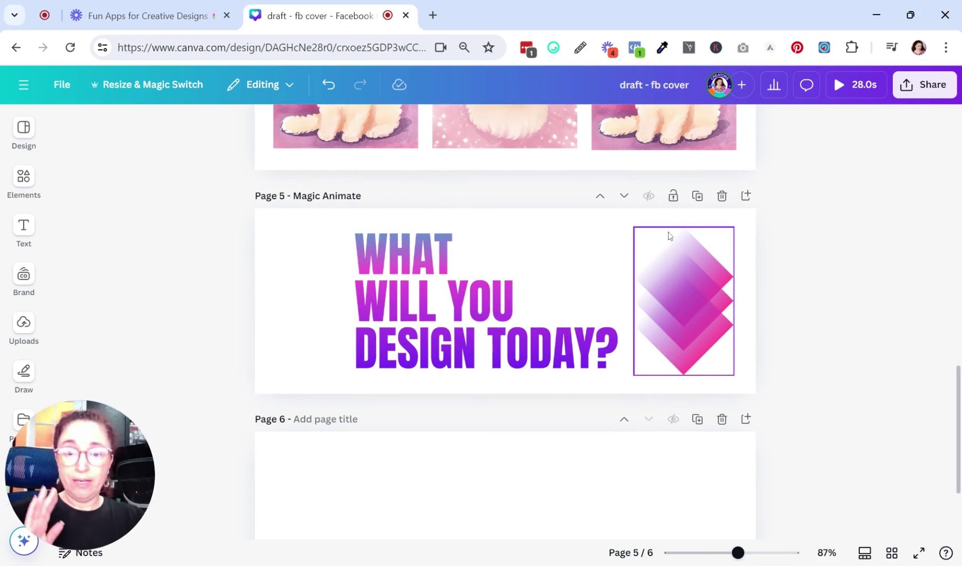
scroll(800, 329, "up", 5)
scroll(853, 246, "down", 4)
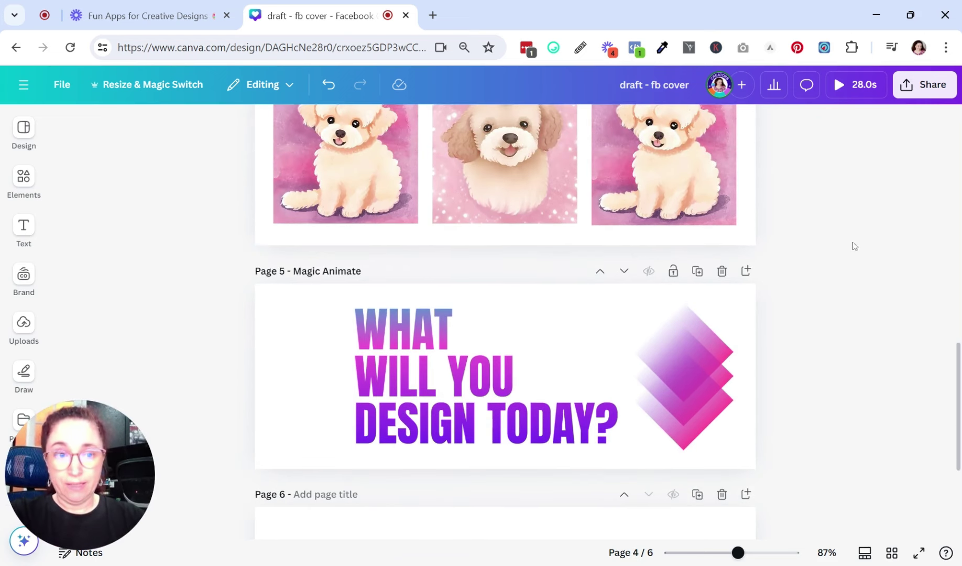
left_click(856, 85)
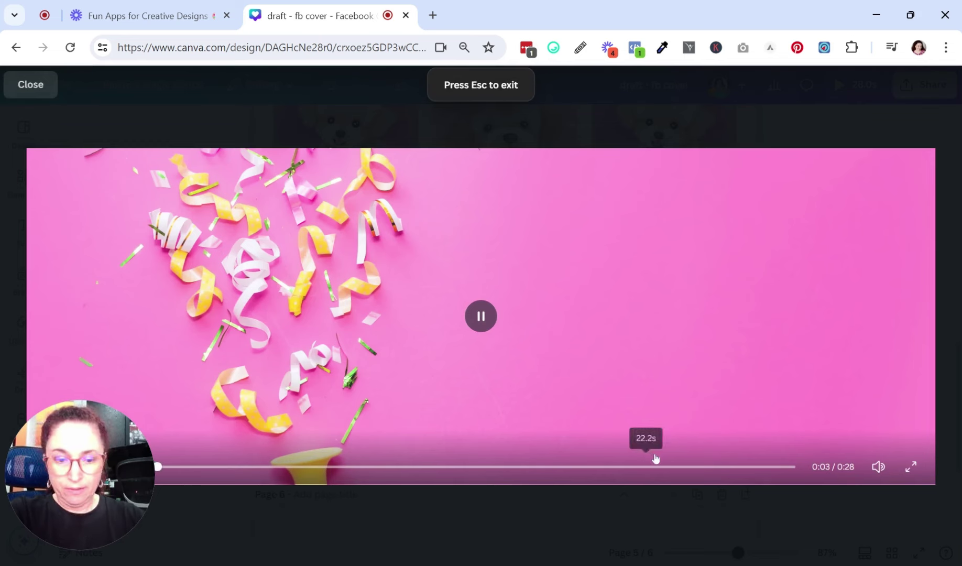
left_click(711, 466)
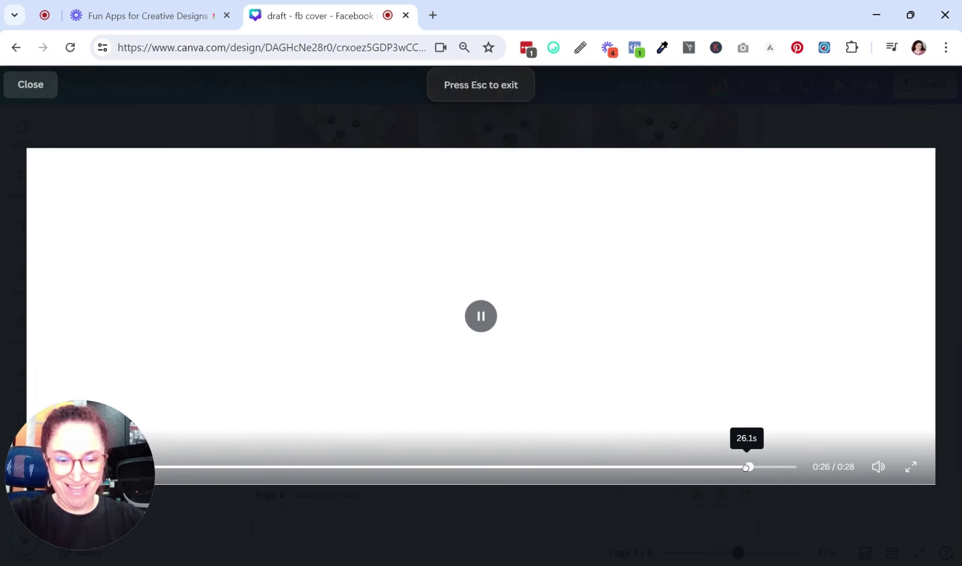
left_click_drag(747, 467, 563, 483)
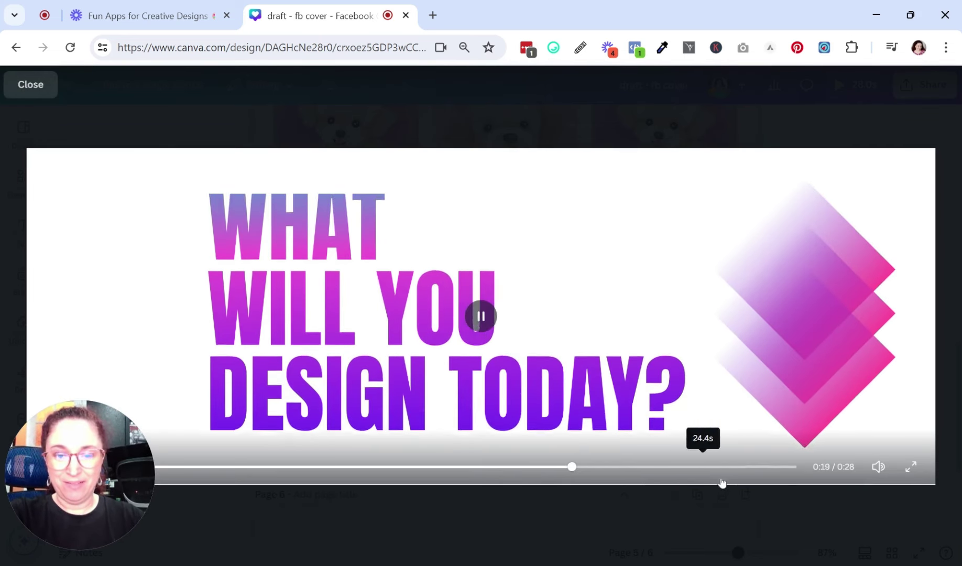
left_click(560, 466)
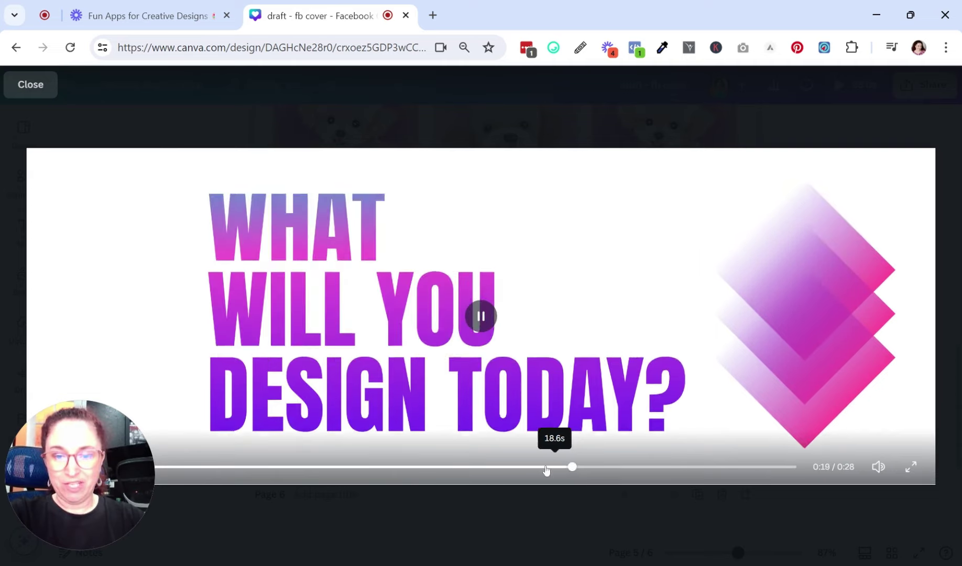
left_click(528, 467)
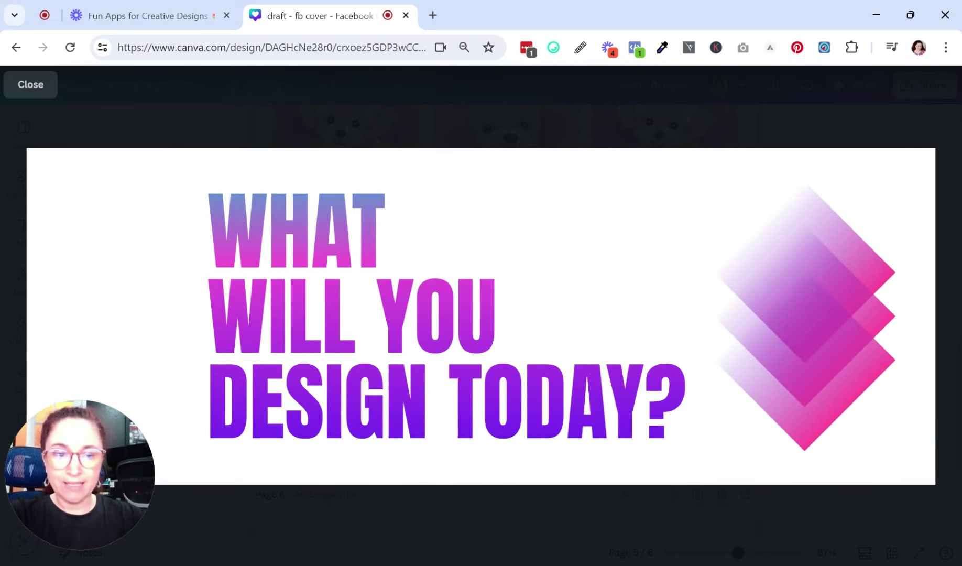
left_click(29, 90)
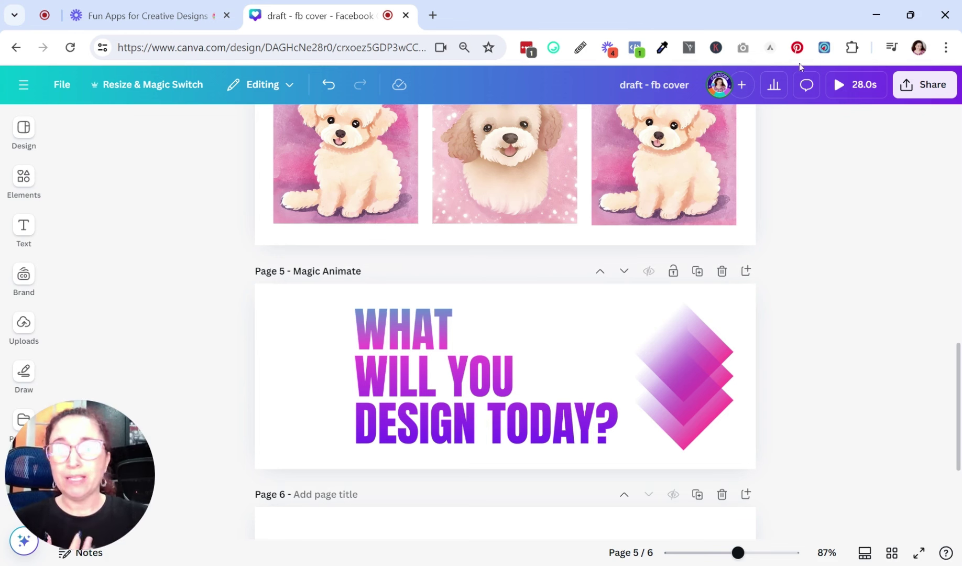
scroll(864, 278, "up", 6)
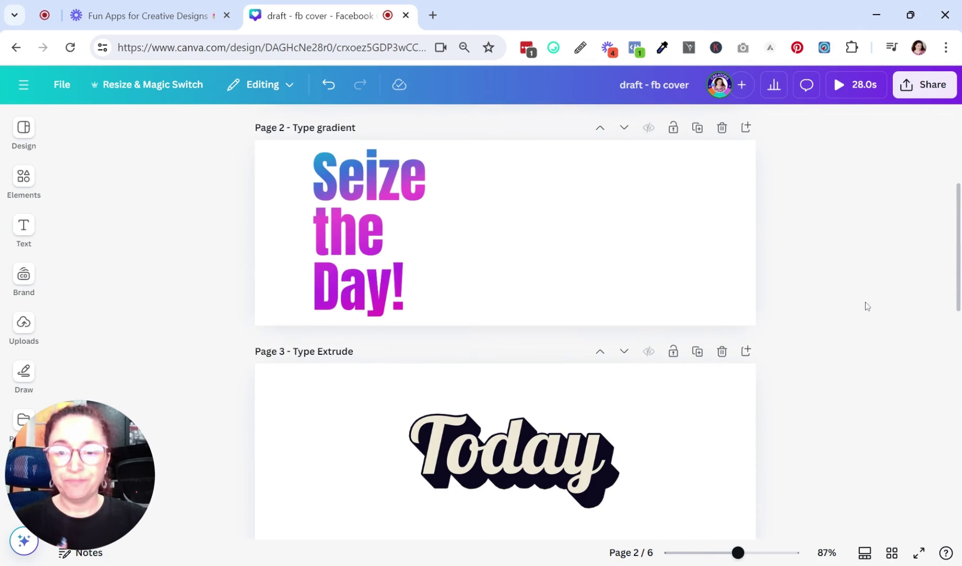
scroll(840, 312, "up", 5)
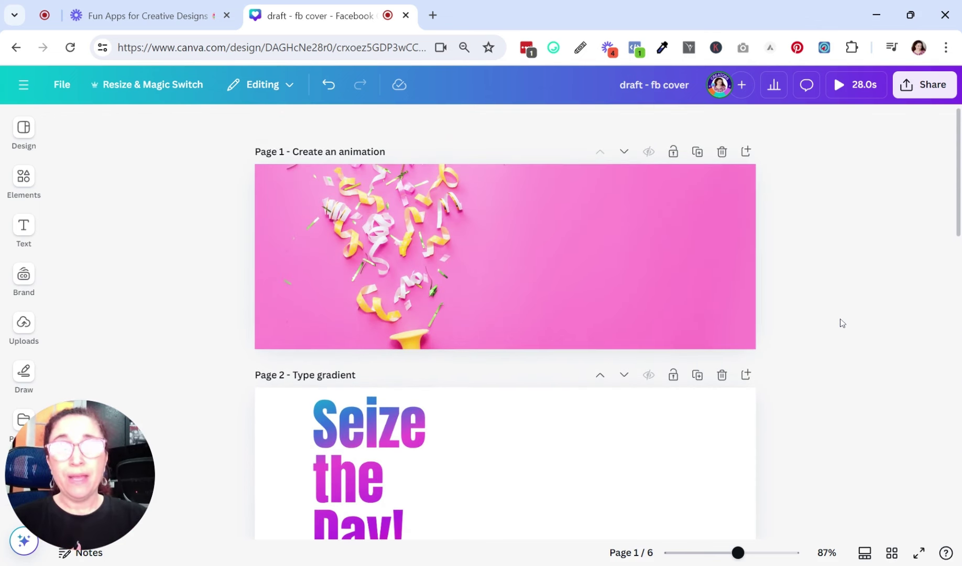